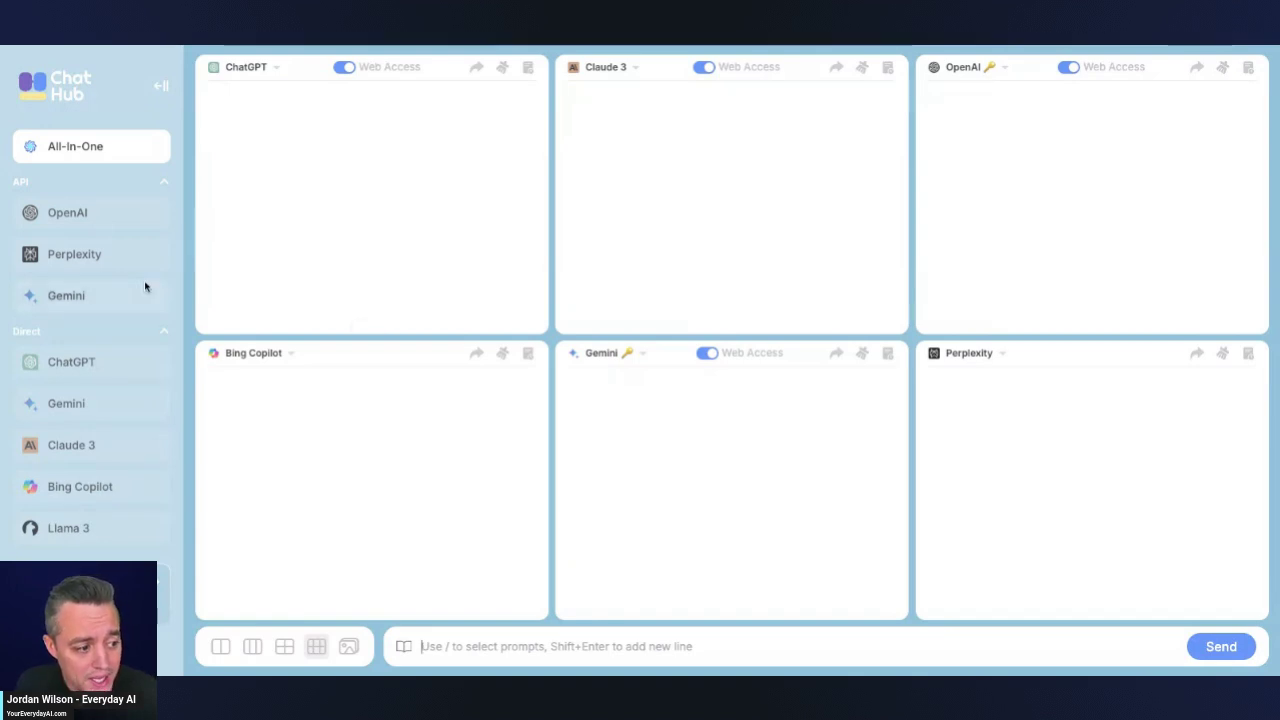
- On the plans page, highlight Premium's 'Chat with up to 6 chatbots simultaneously' feature line
scroll(125, 490, down, 1)
scroll(127, 500, up, 1)
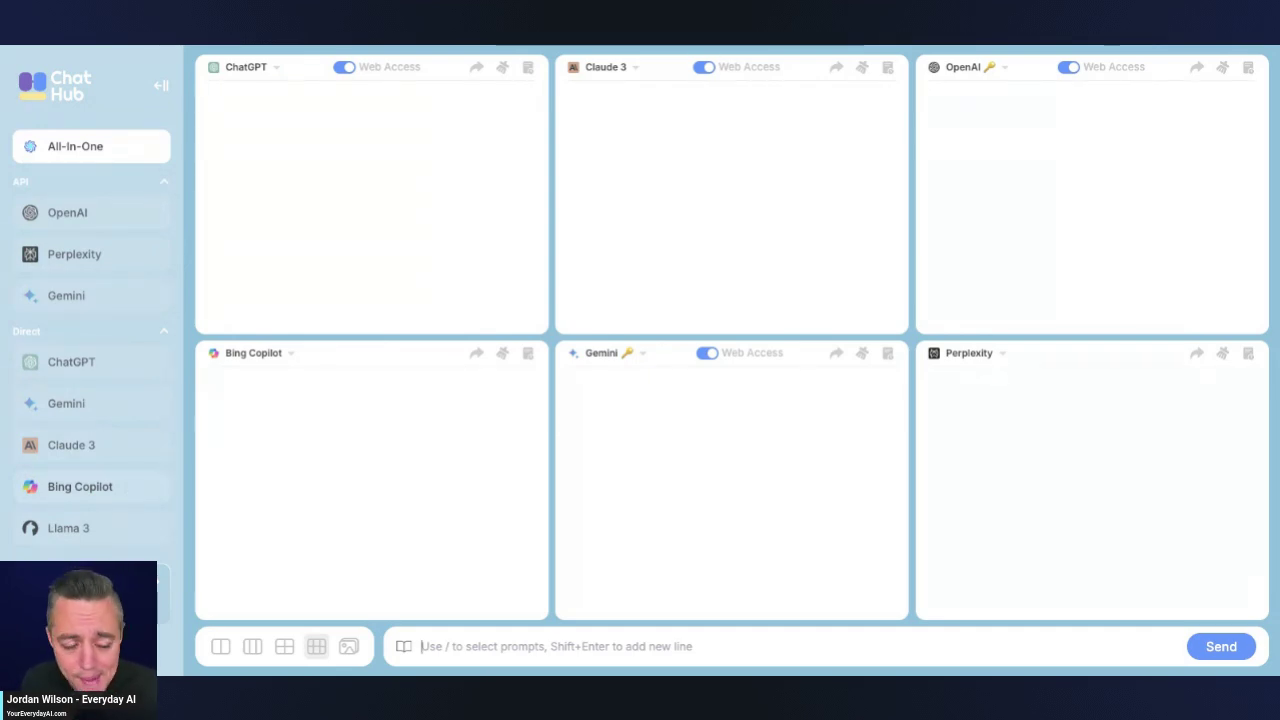
scroll(134, 514, down, 1)
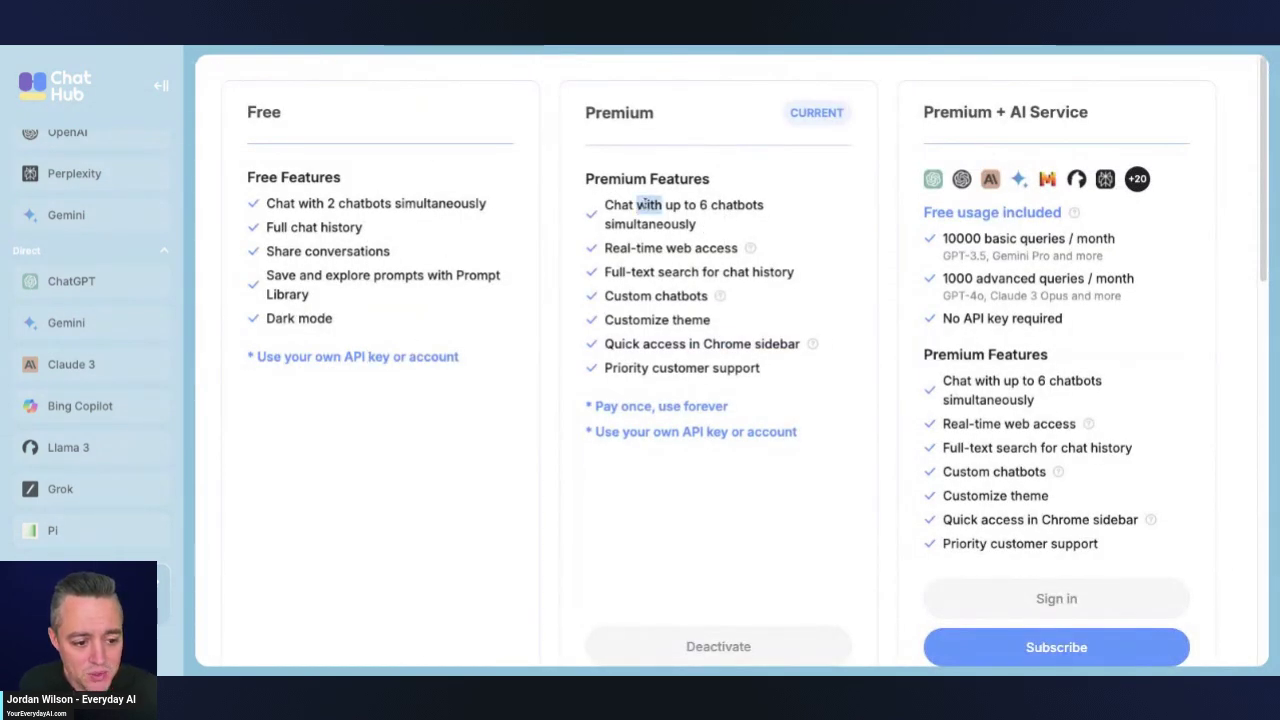
triple_click(643, 204)
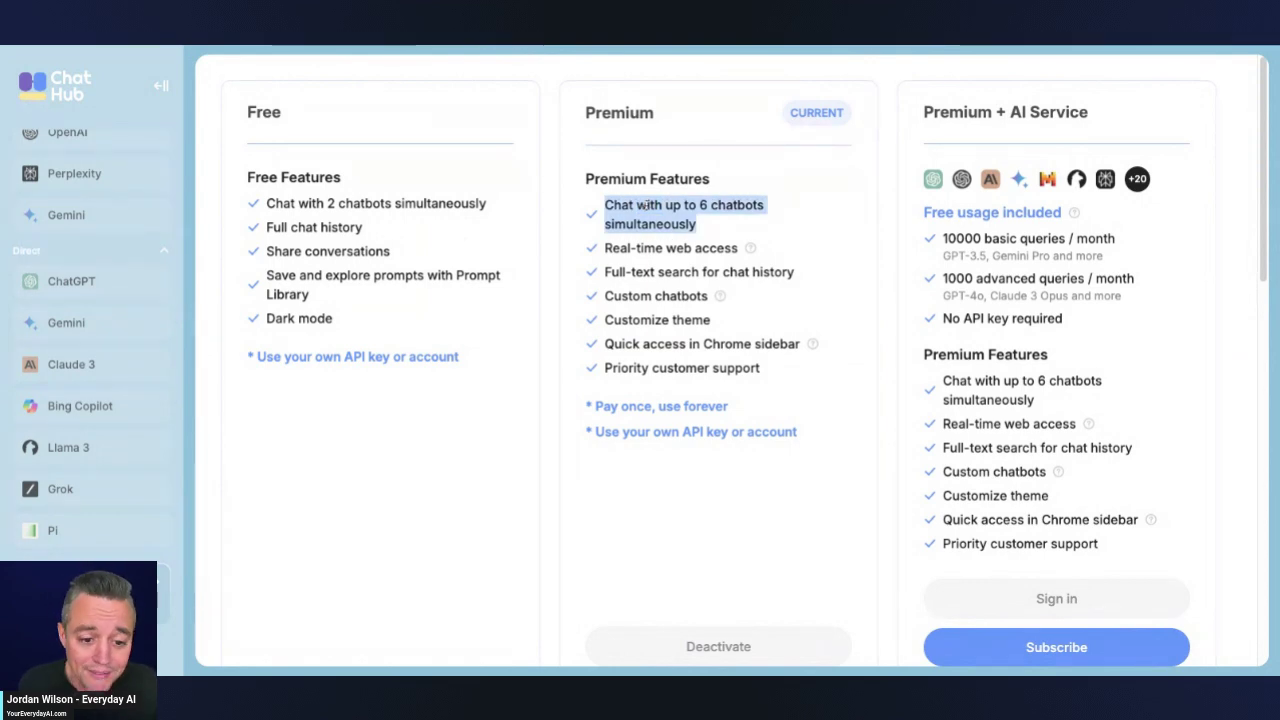
scroll(650, 205, down, 2)
scroll(660, 206, up, 2)
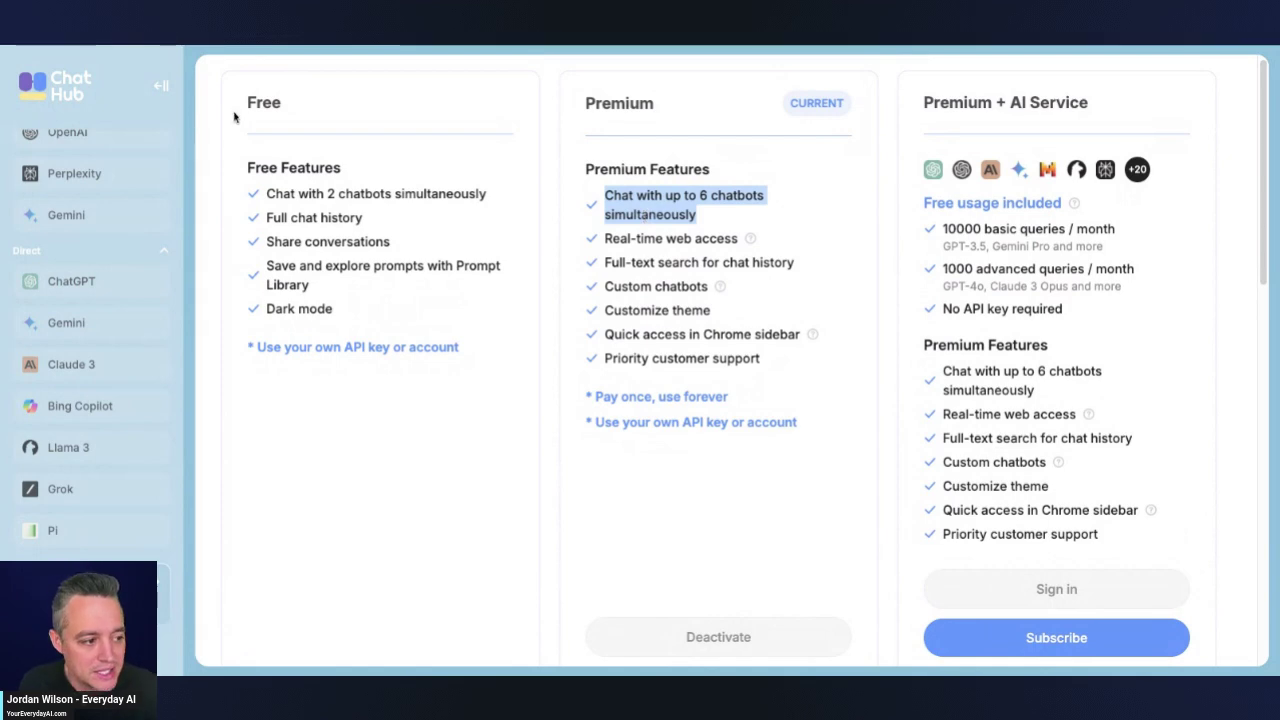
- Collapse the sidebar, close pricing to review the Chatbots settings, then expand the sidebar again
click(157, 87)
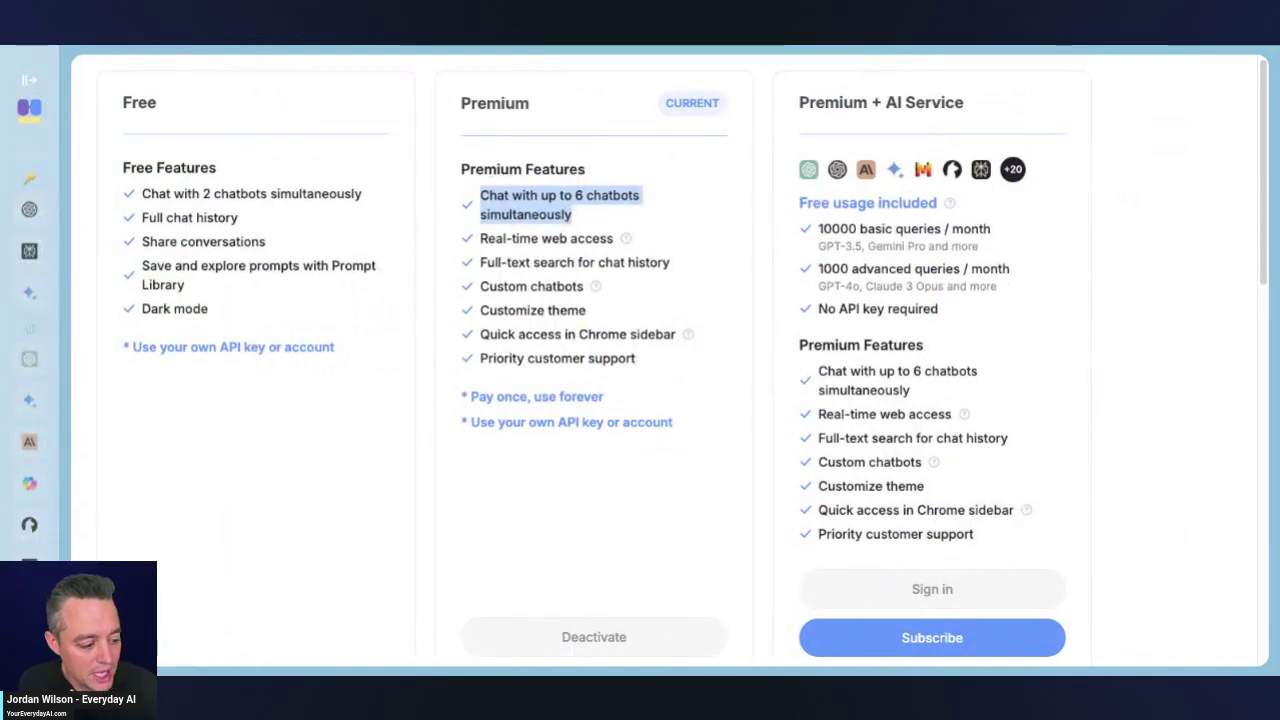
key(Escape)
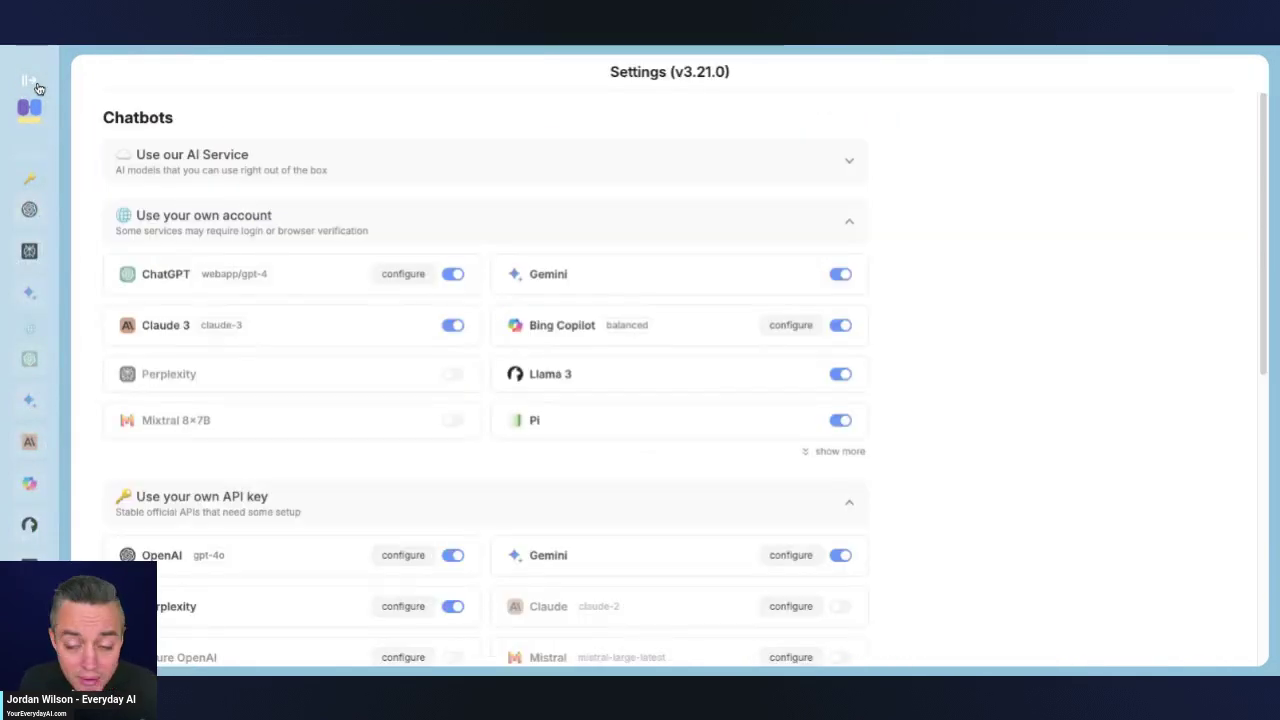
scroll(568, 297, down, 5)
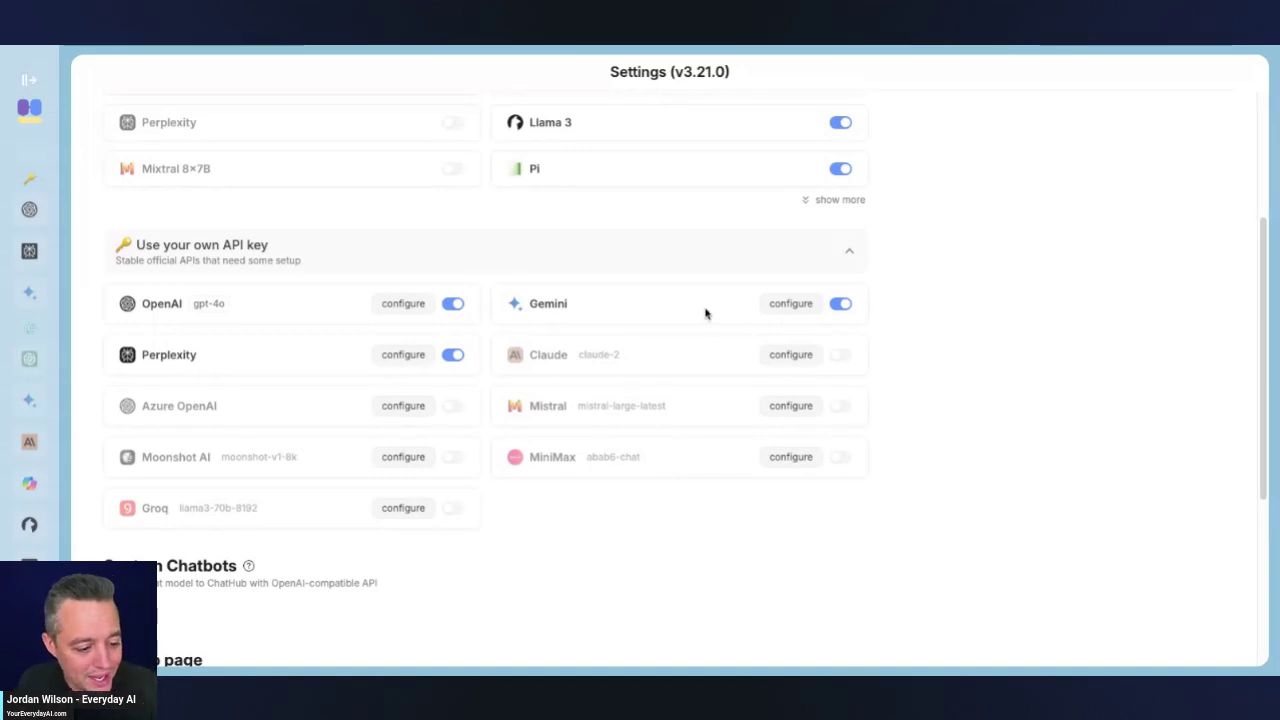
scroll(710, 330, up, 1)
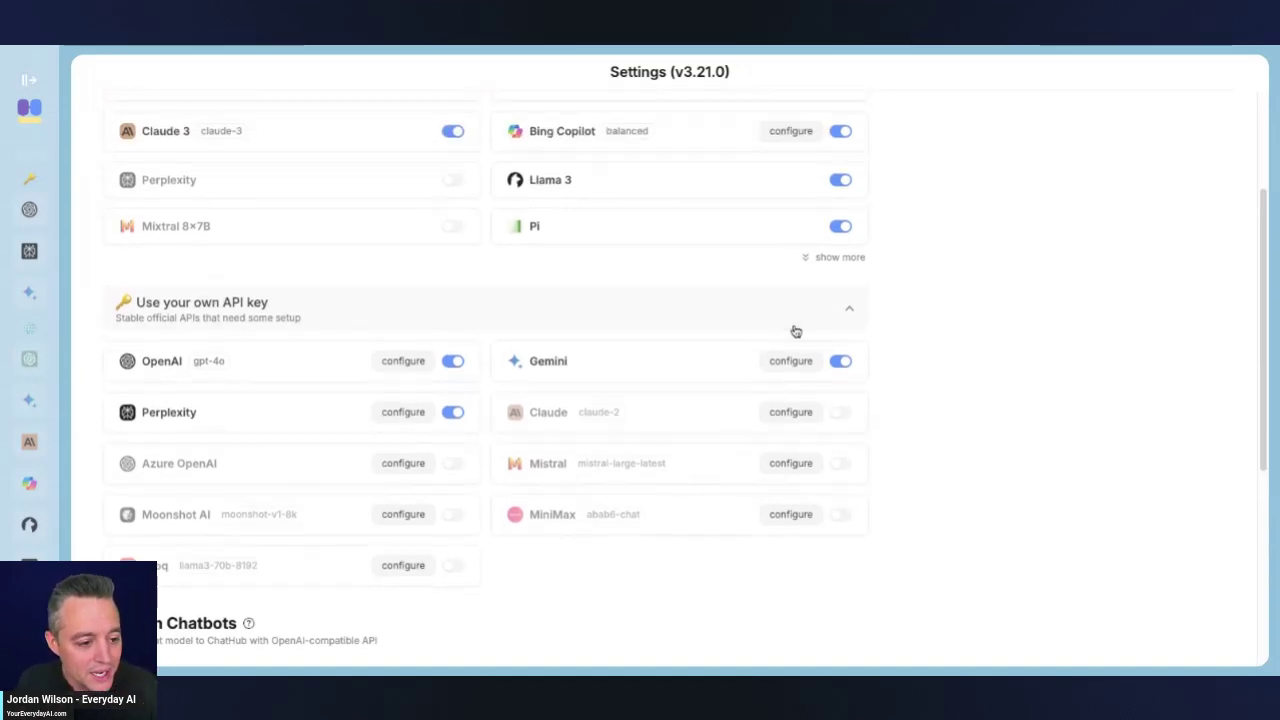
scroll(795, 331, up, 1)
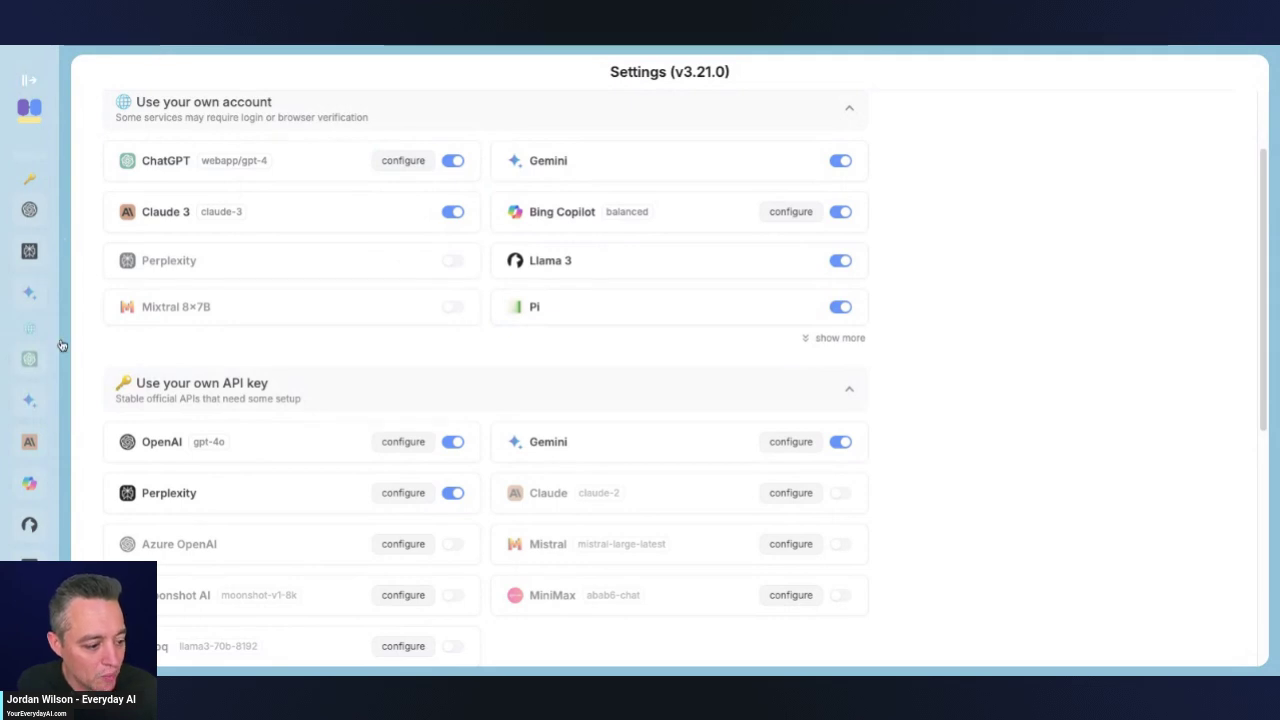
click(29, 81)
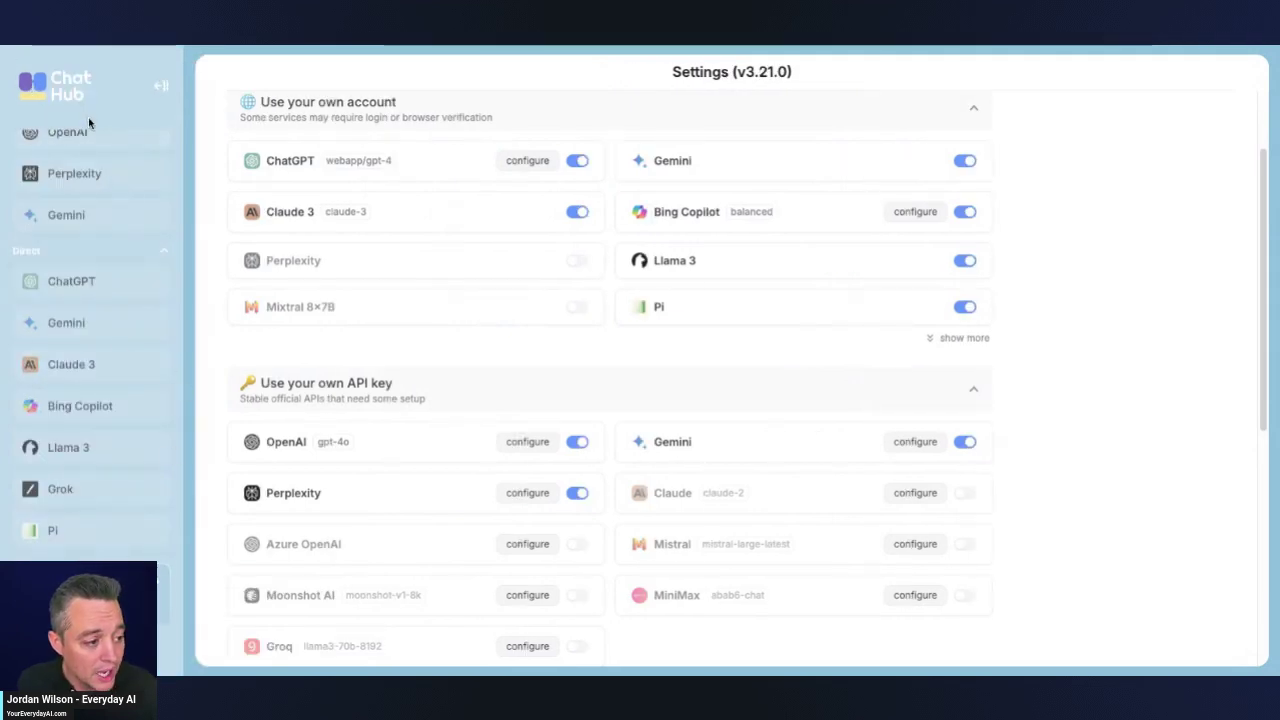
scroll(100, 206, up, 2)
- Open All-In-One, try the two-, three- and four-pane layouts, then settle on six panes
click(100, 154)
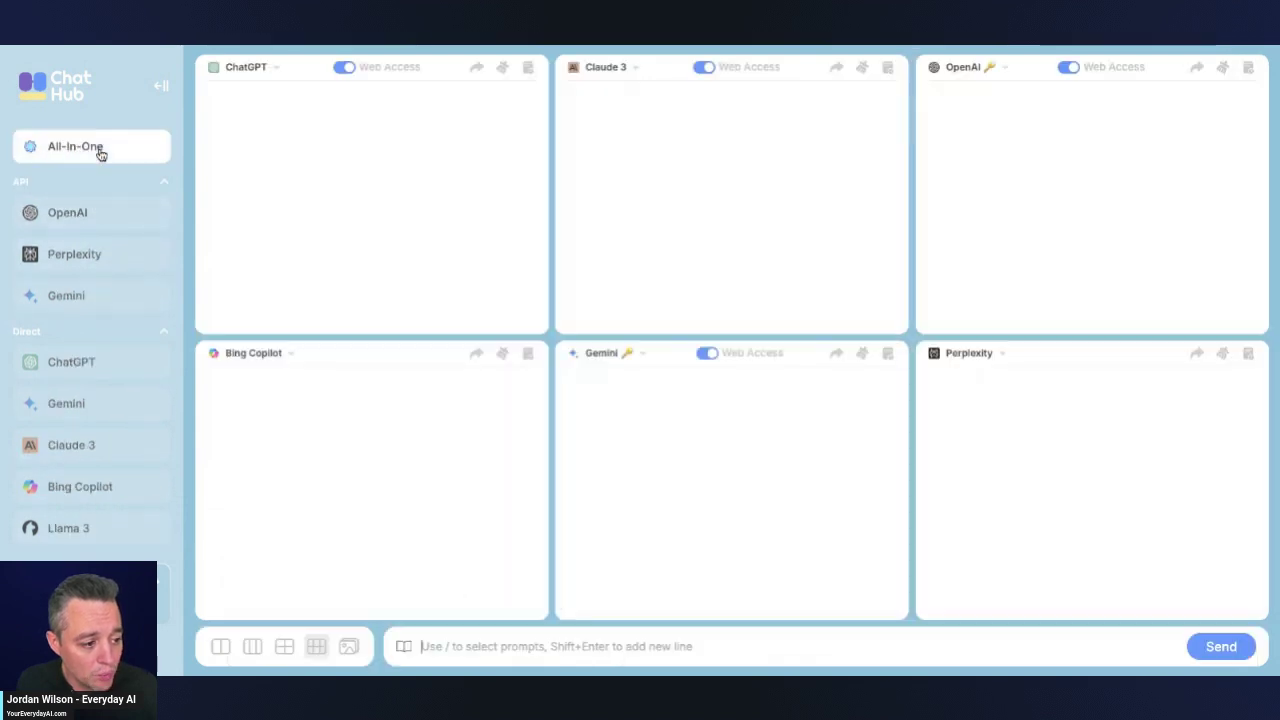
click(220, 649)
click(254, 650)
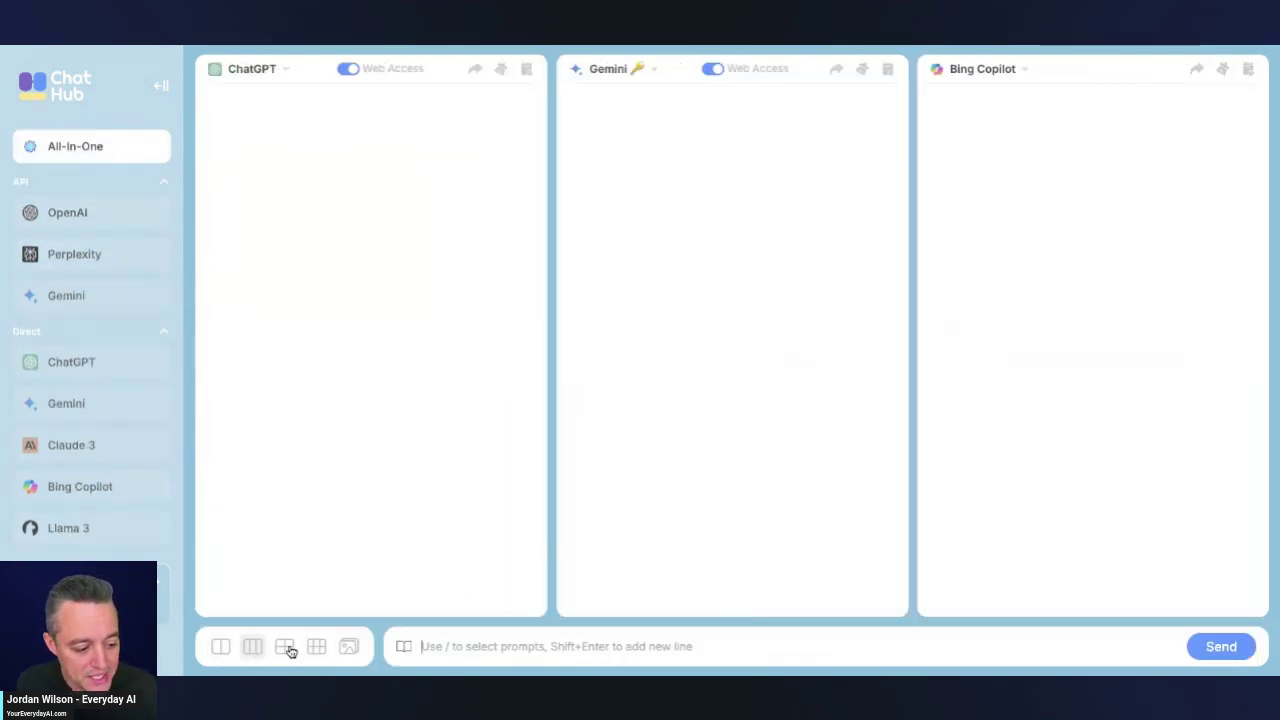
click(286, 648)
click(317, 649)
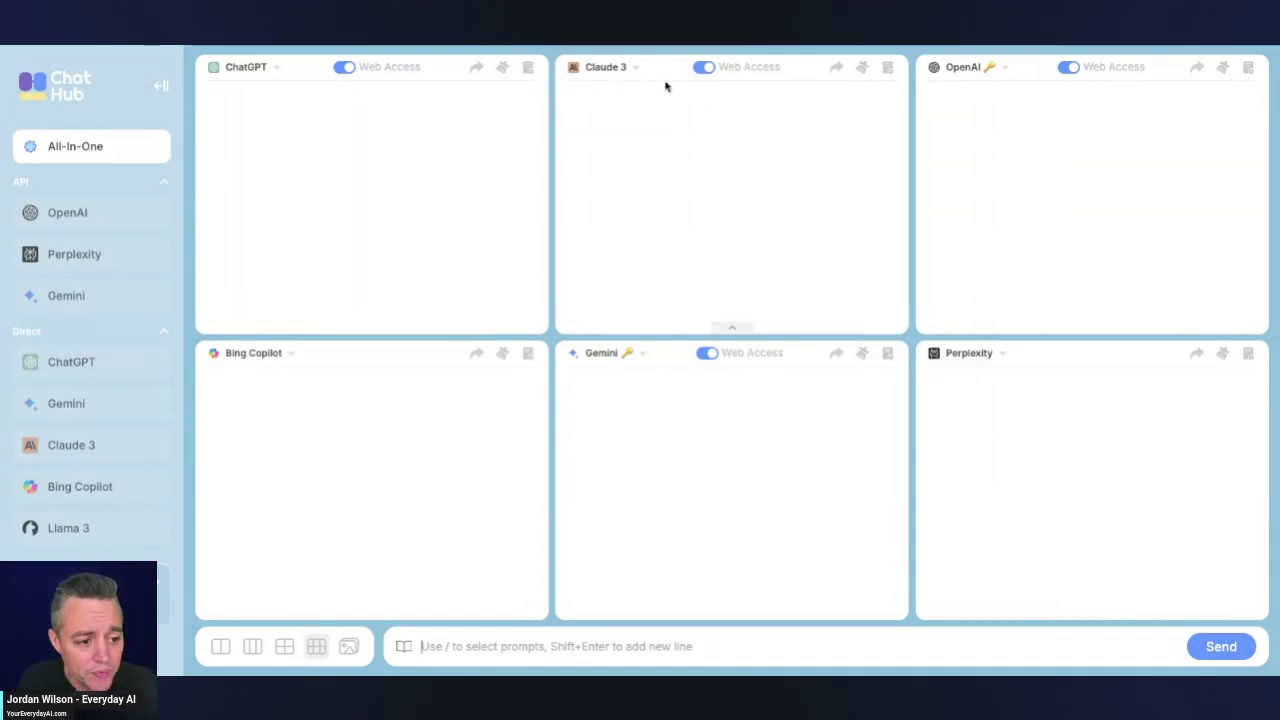
click(643, 360)
scroll(640, 451, down, 2)
scroll(643, 457, up, 2)
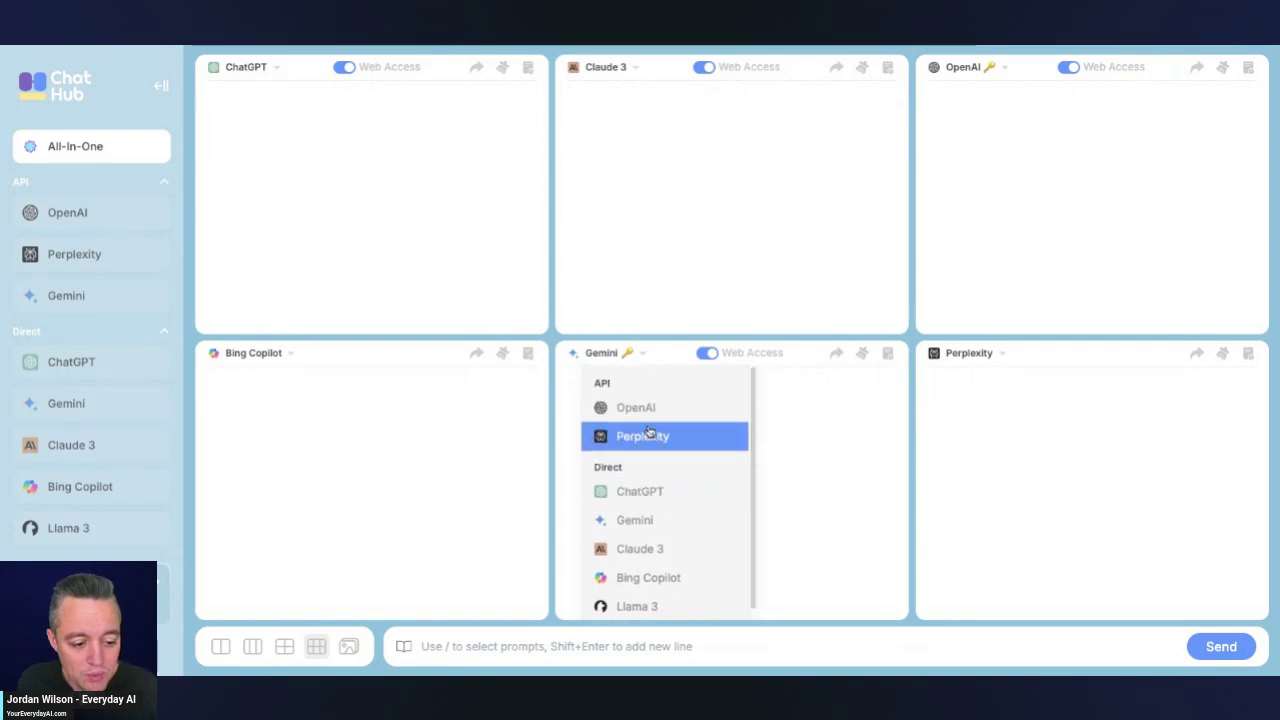
click(898, 294)
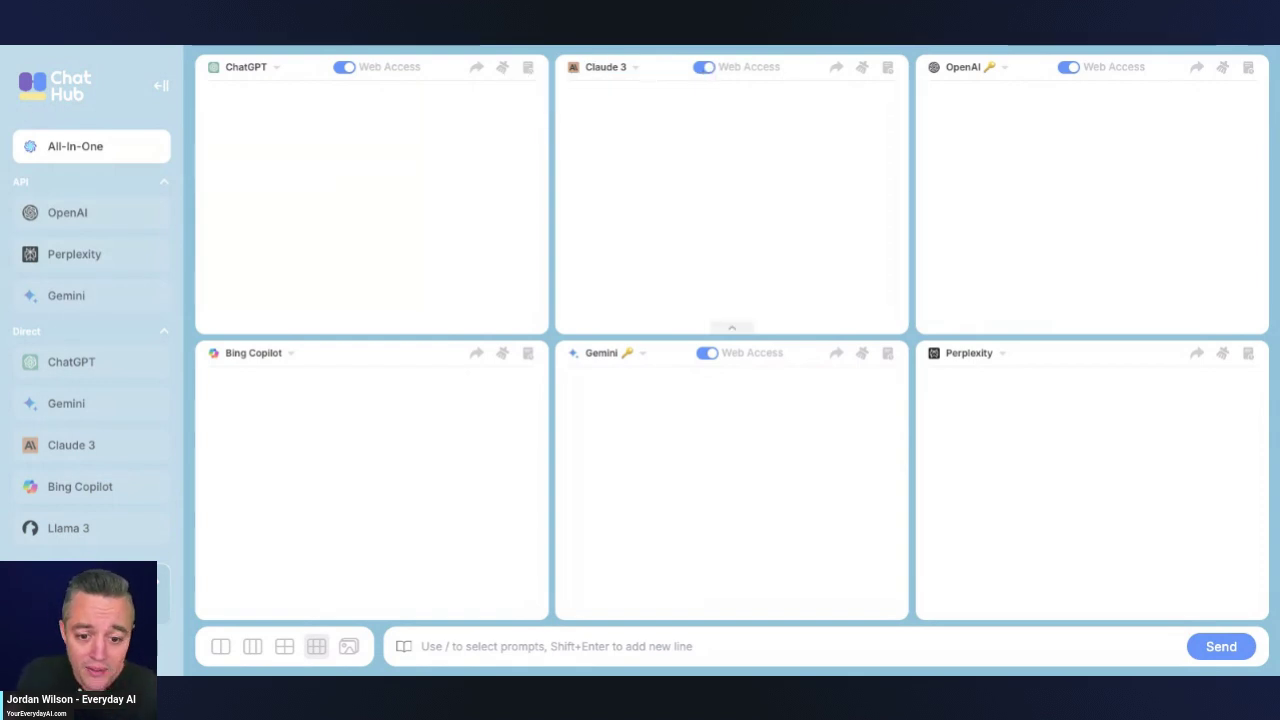
- Paste the Apple WWDC June 10, 2024 keynote recap prompt and send it to all six chatbots
click(620, 649)
text(please recap what happened at the apple wwdc keynote on june 10, 2024. be brief and highlight the top 10 things to know.)
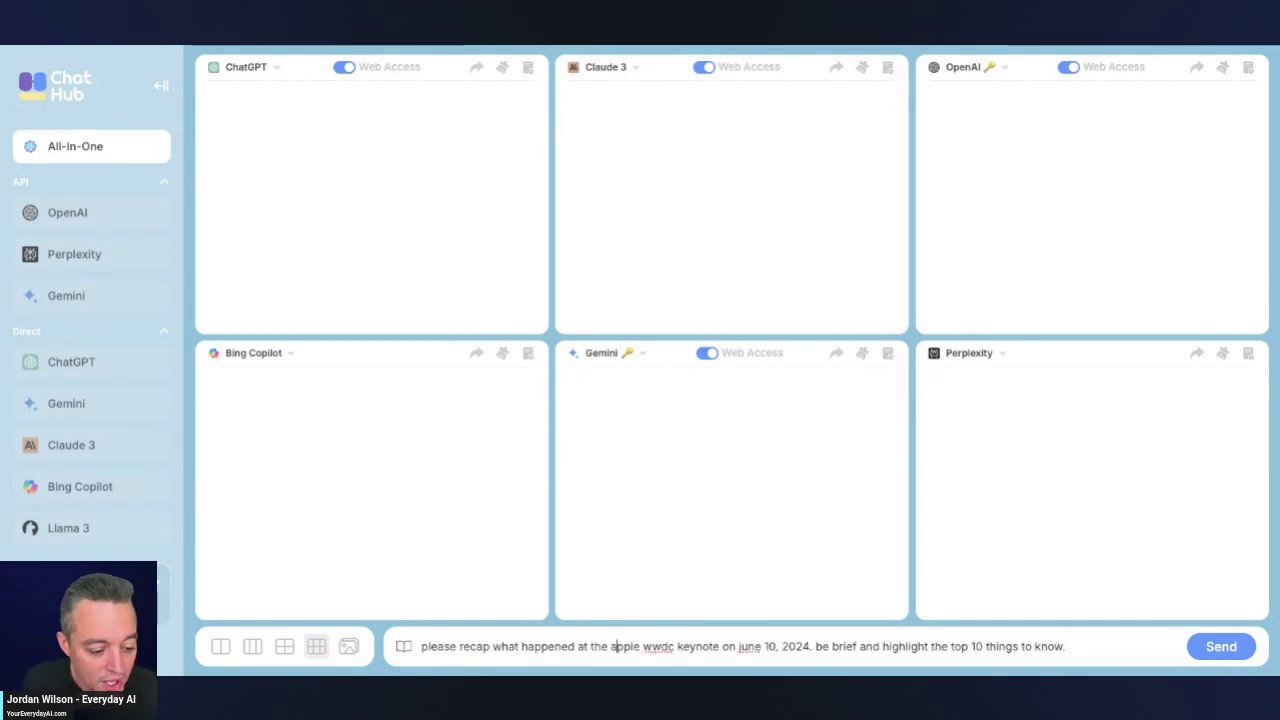
triple_click(613, 646)
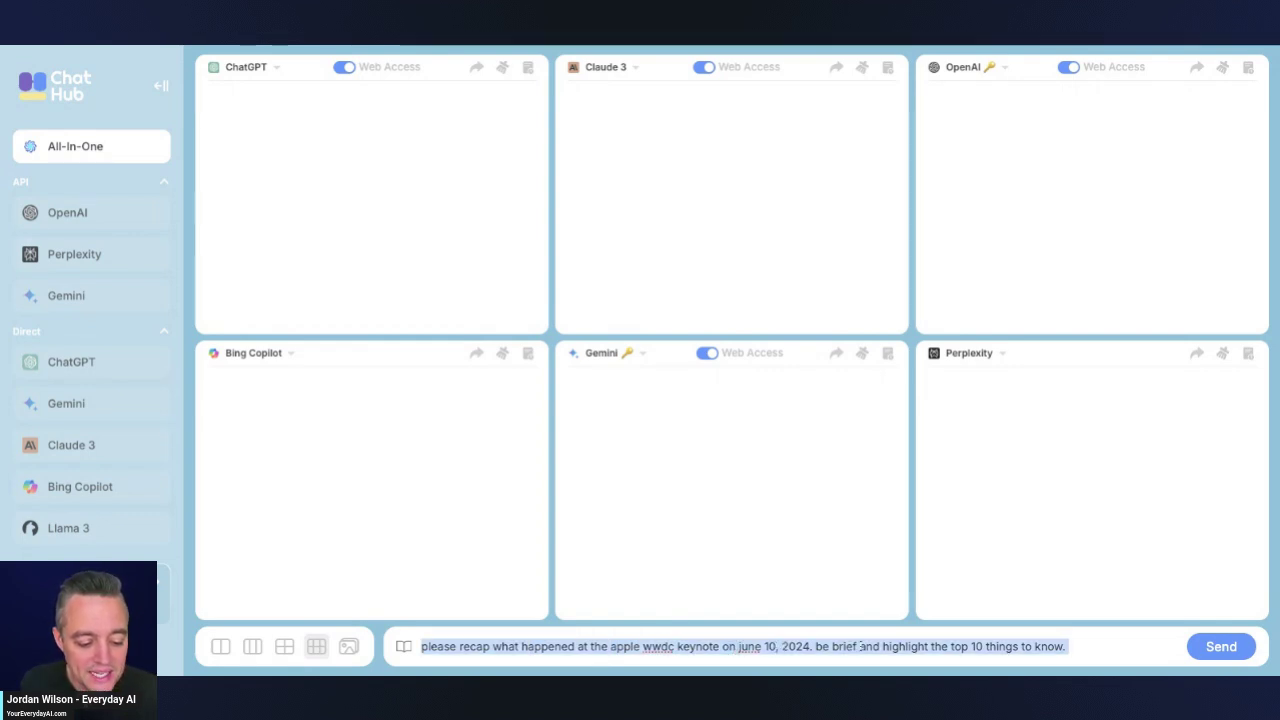
click(1075, 646)
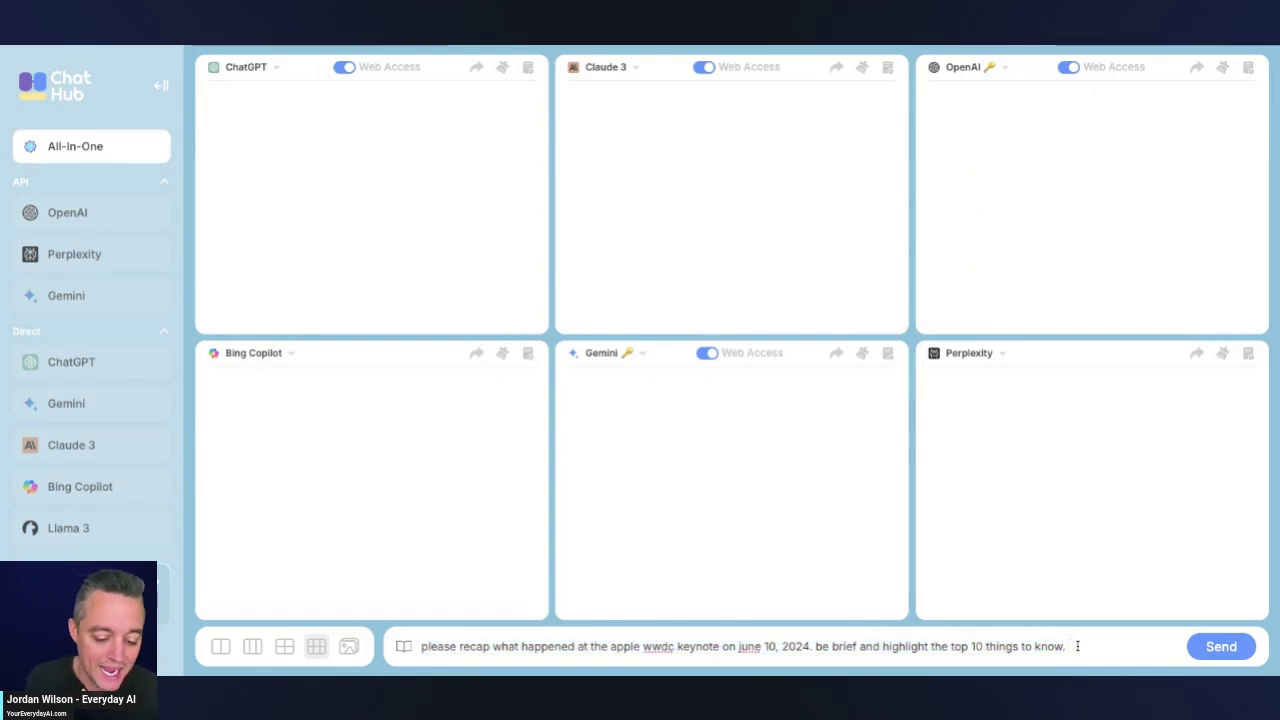
key(Return)
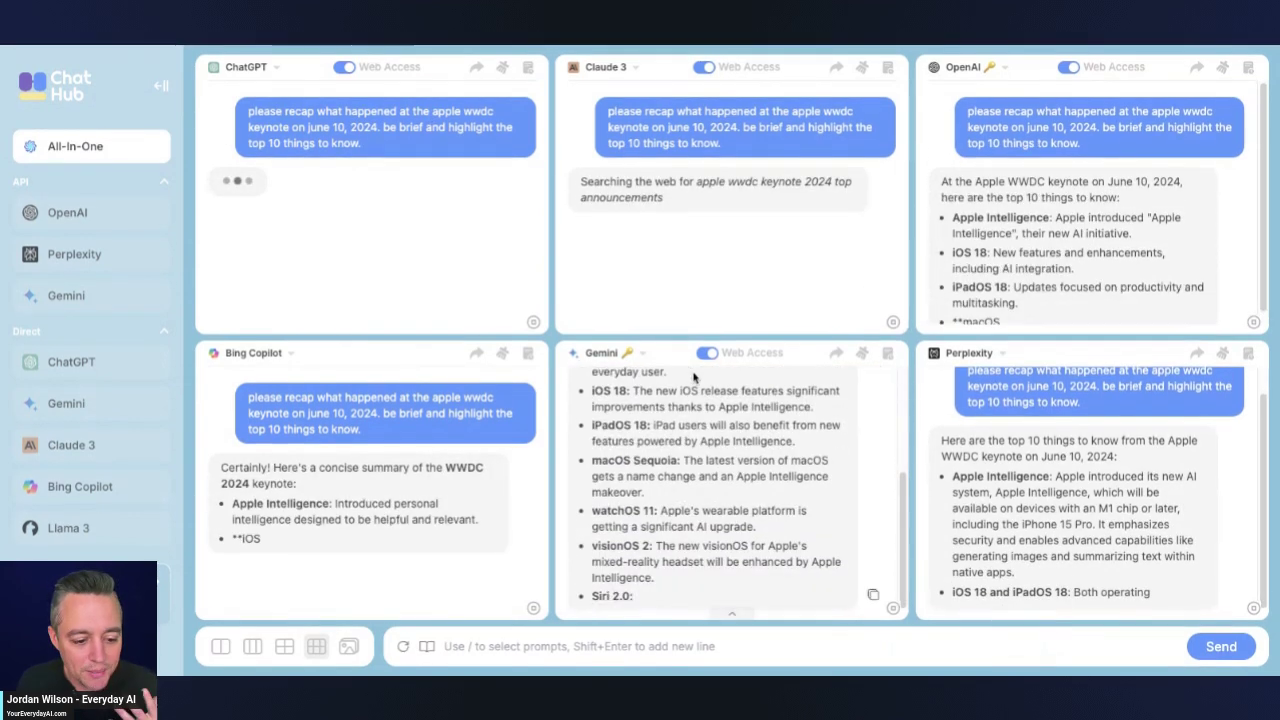
scroll(738, 410, up, 10)
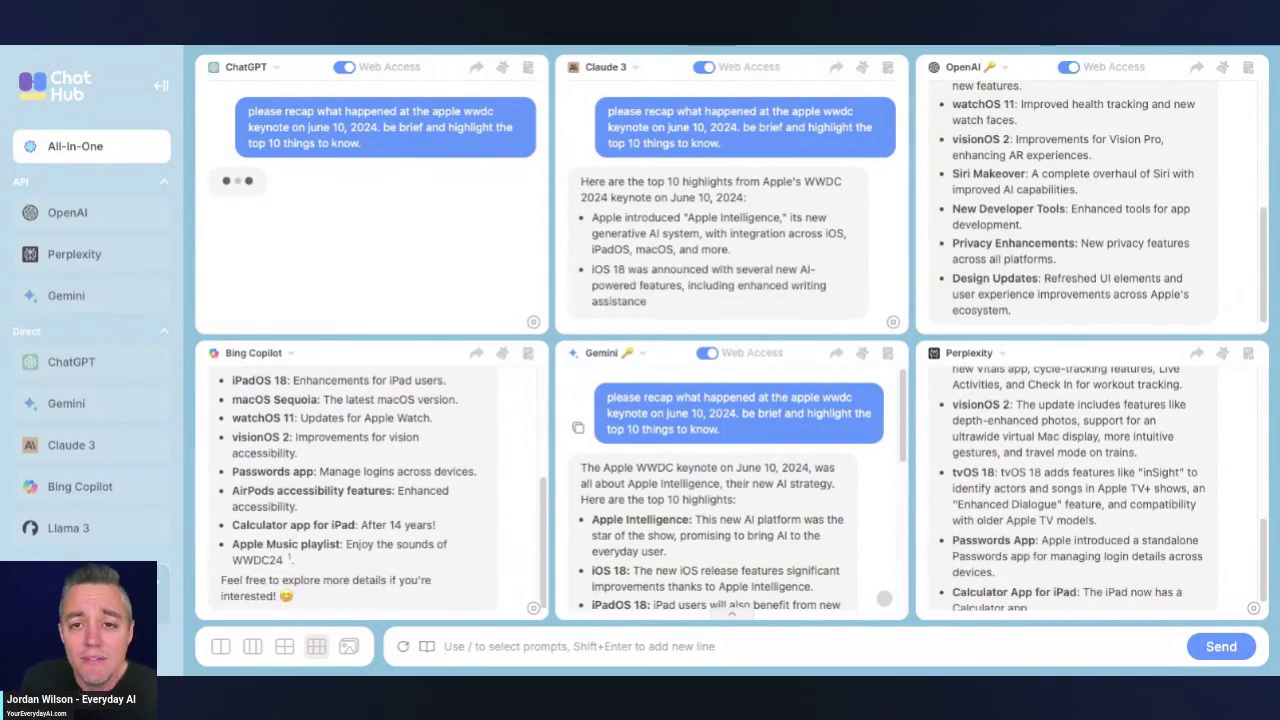
scroll(1115, 228, up, 5)
scroll(1115, 228, up, 2)
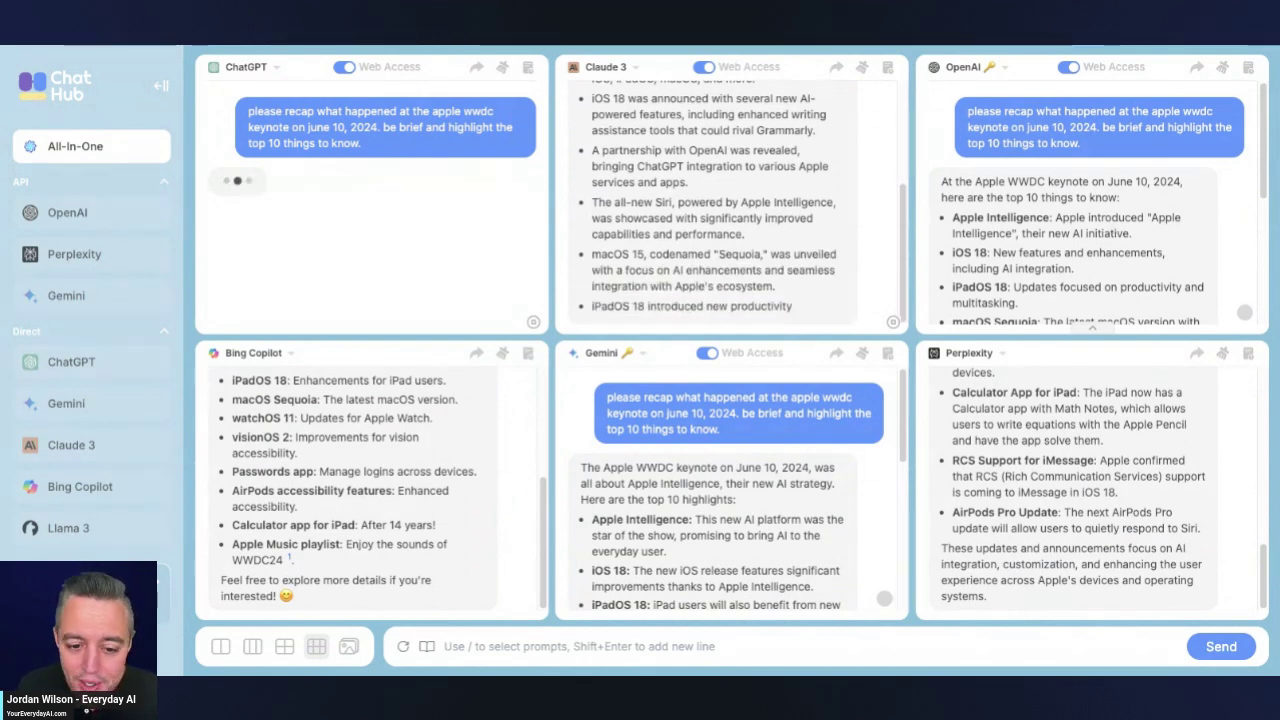
scroll(645, 254, up, 5)
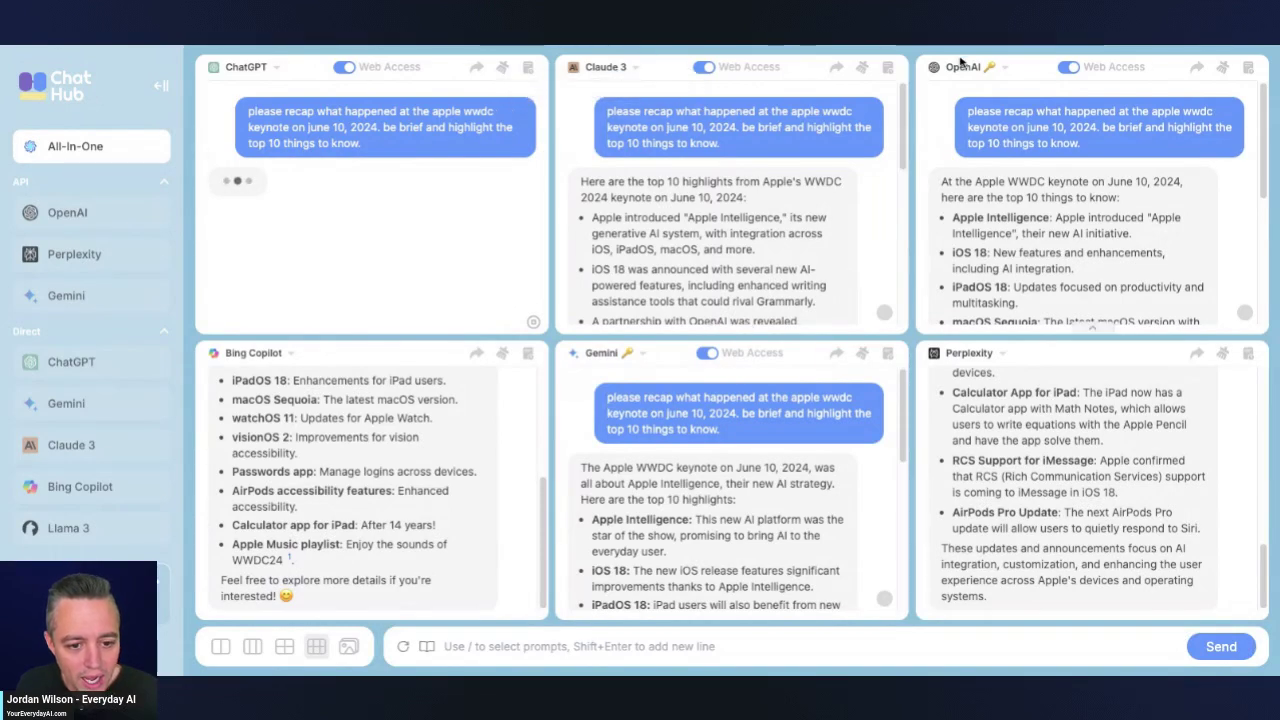
scroll(1062, 205, down, 2)
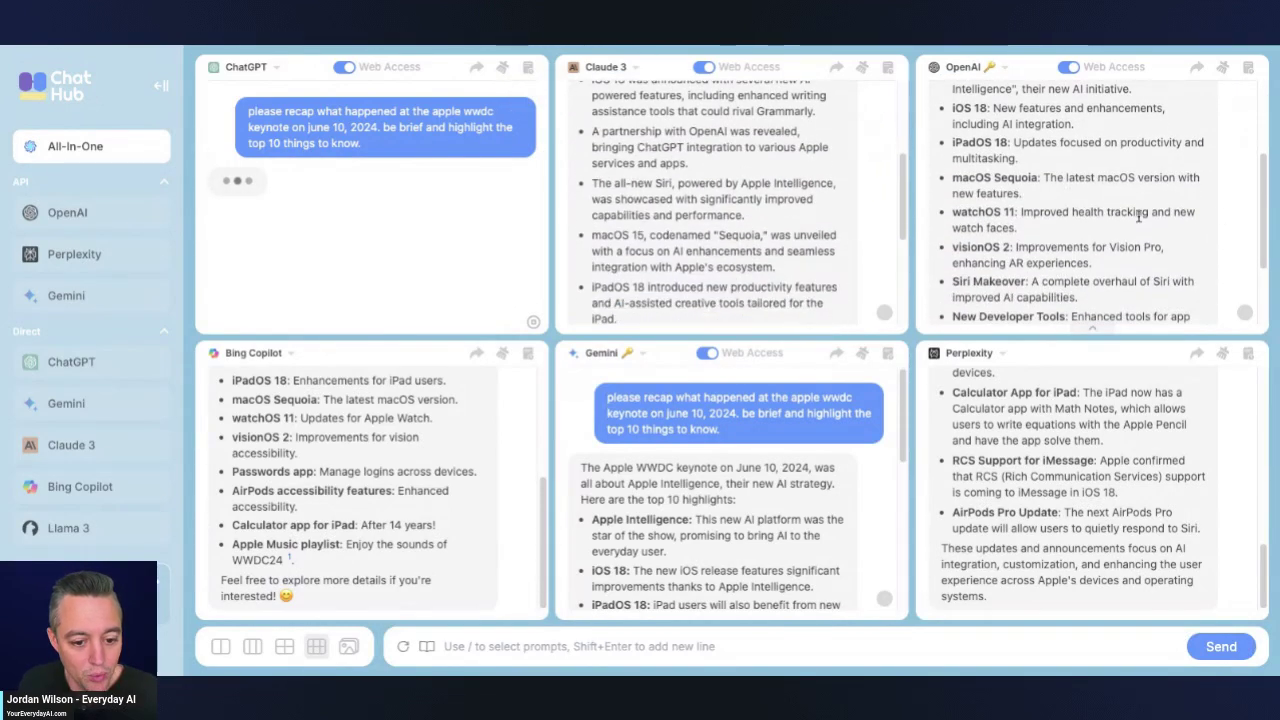
scroll(1078, 215, down, 2)
scroll(1035, 450, up, 1)
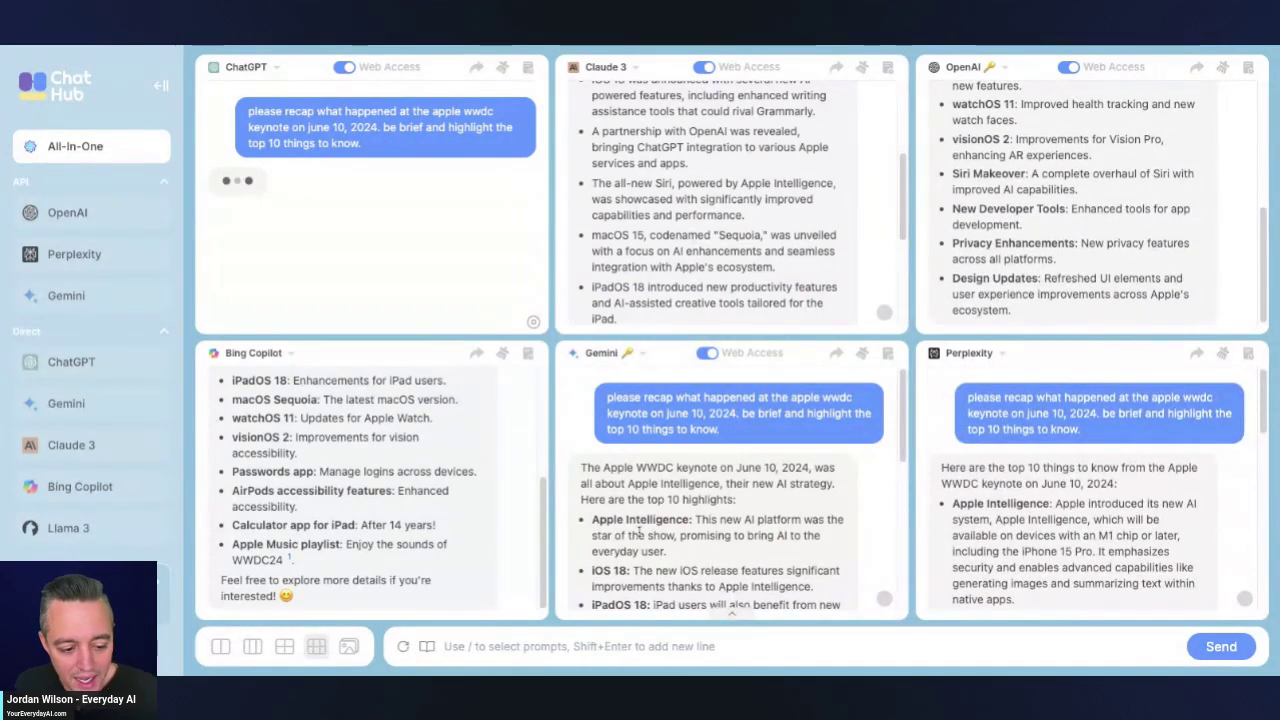
scroll(640, 535, down, 3)
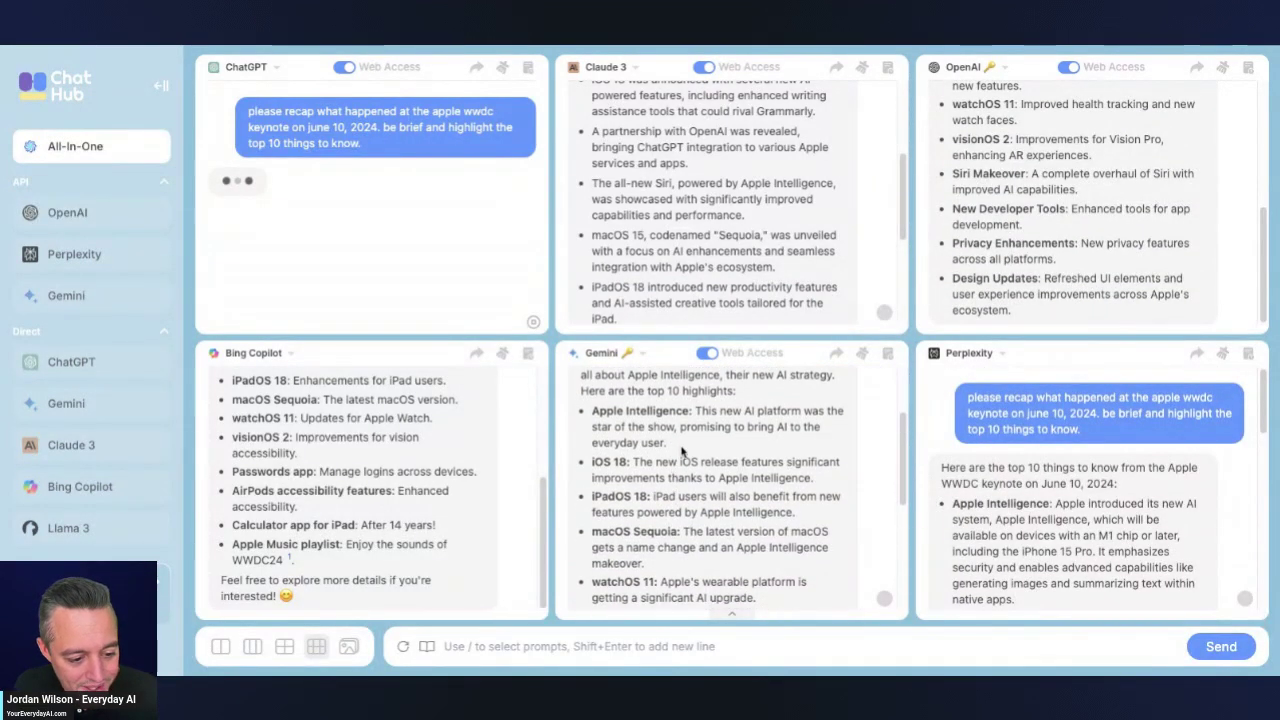
scroll(1089, 197, up, 4)
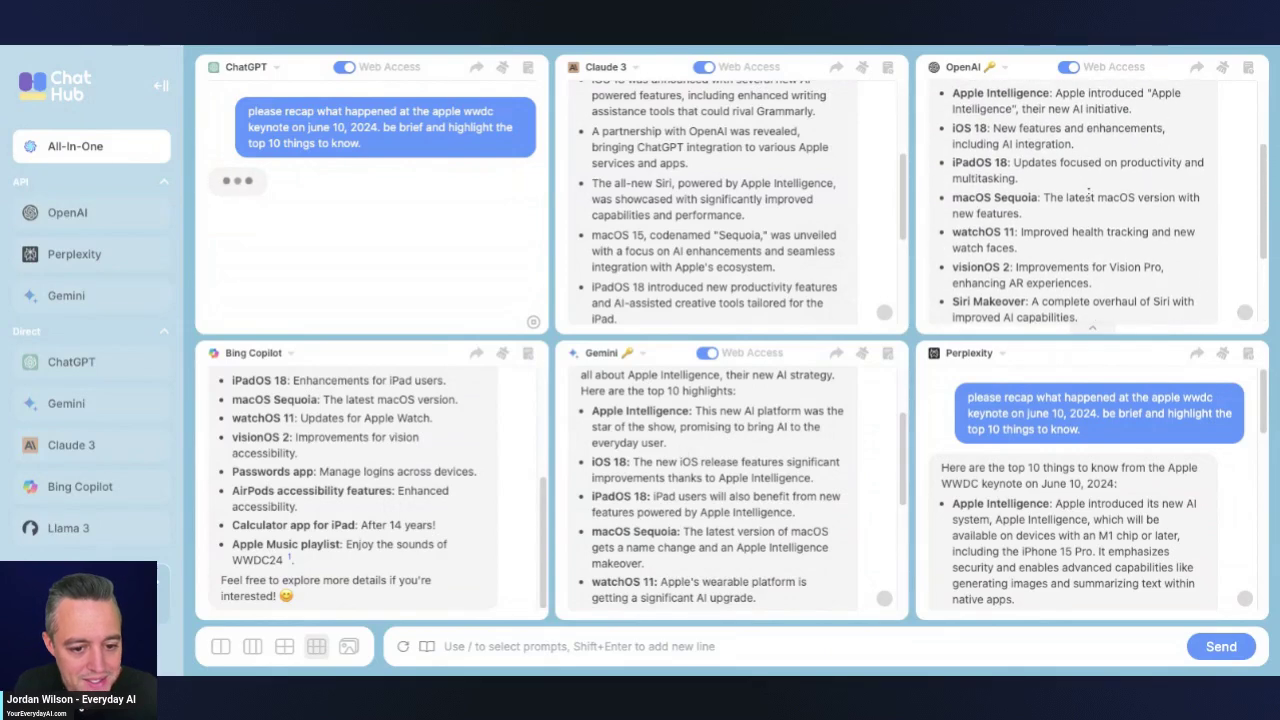
scroll(1088, 193, up, 1)
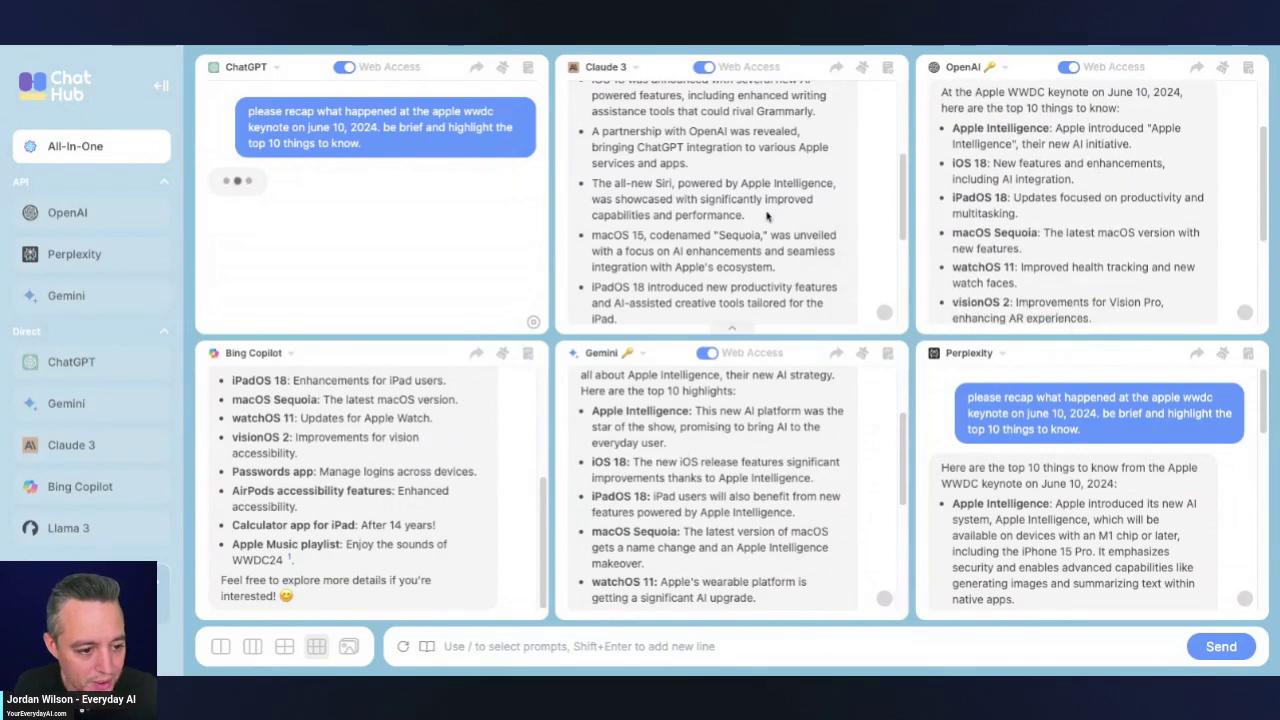
scroll(768, 216, up, 3)
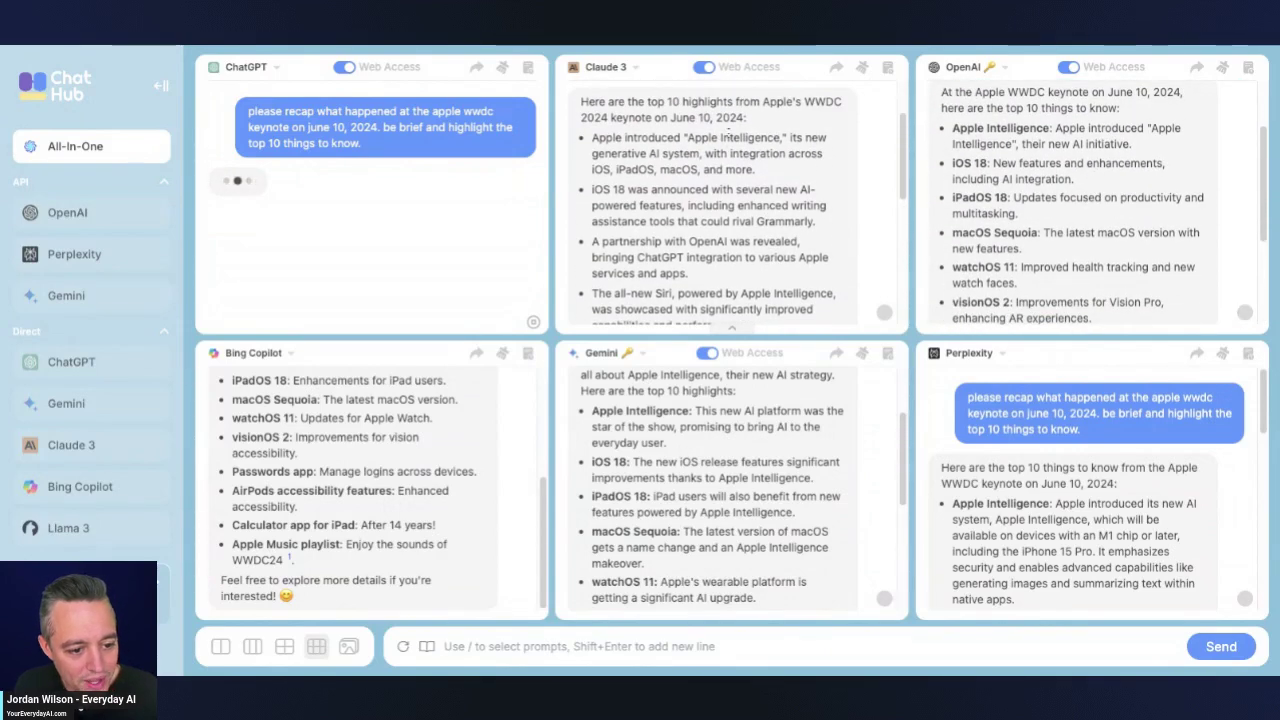
triple_click(730, 134)
scroll(382, 436, up, 3)
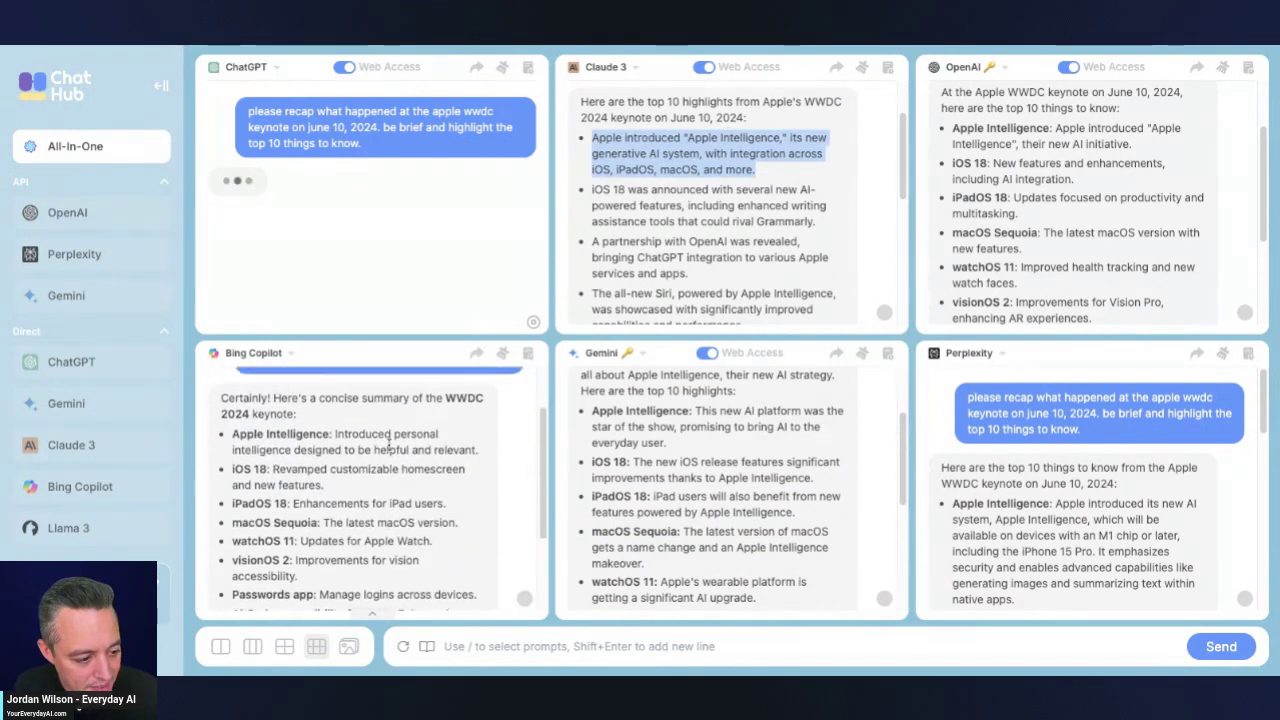
triple_click(389, 446)
scroll(730, 480, up, 2)
scroll(1075, 490, down, 2)
click(1075, 490)
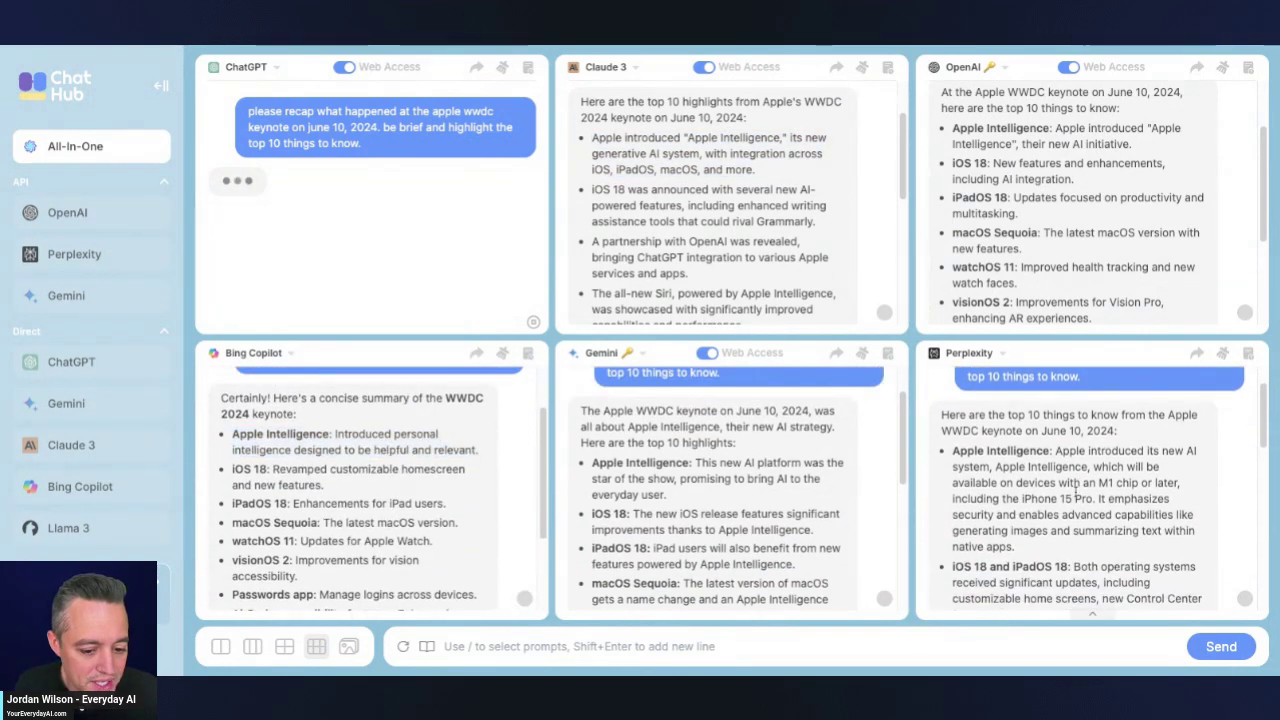
triple_click(1076, 497)
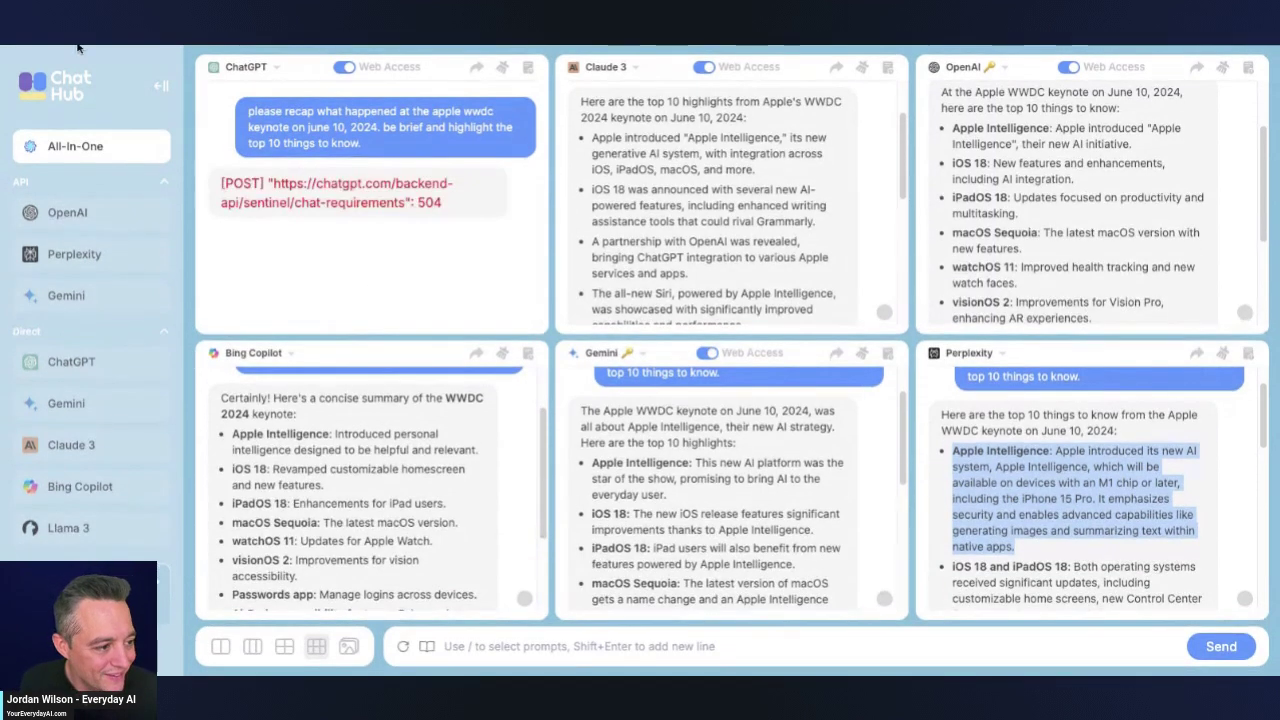
triple_click(433, 187)
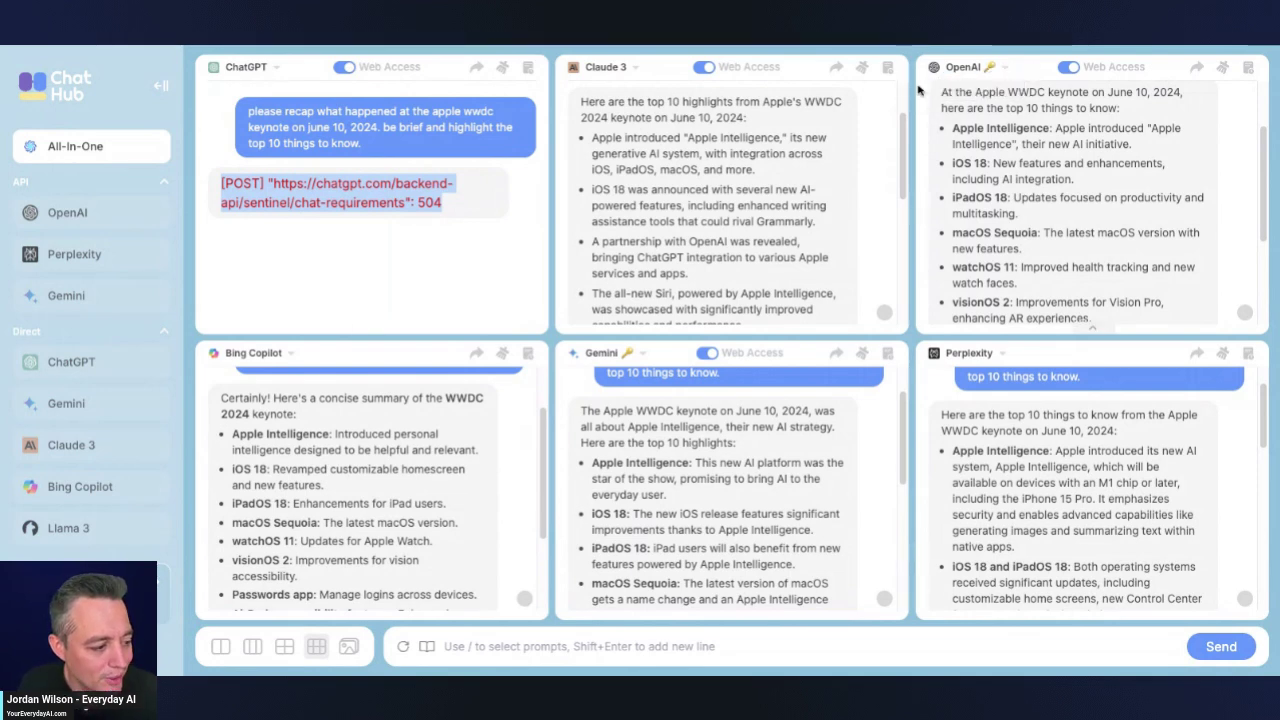
- Clear all six conversations and send the top 10 free generative AI resources for 2024 prompt
click(490, 658)
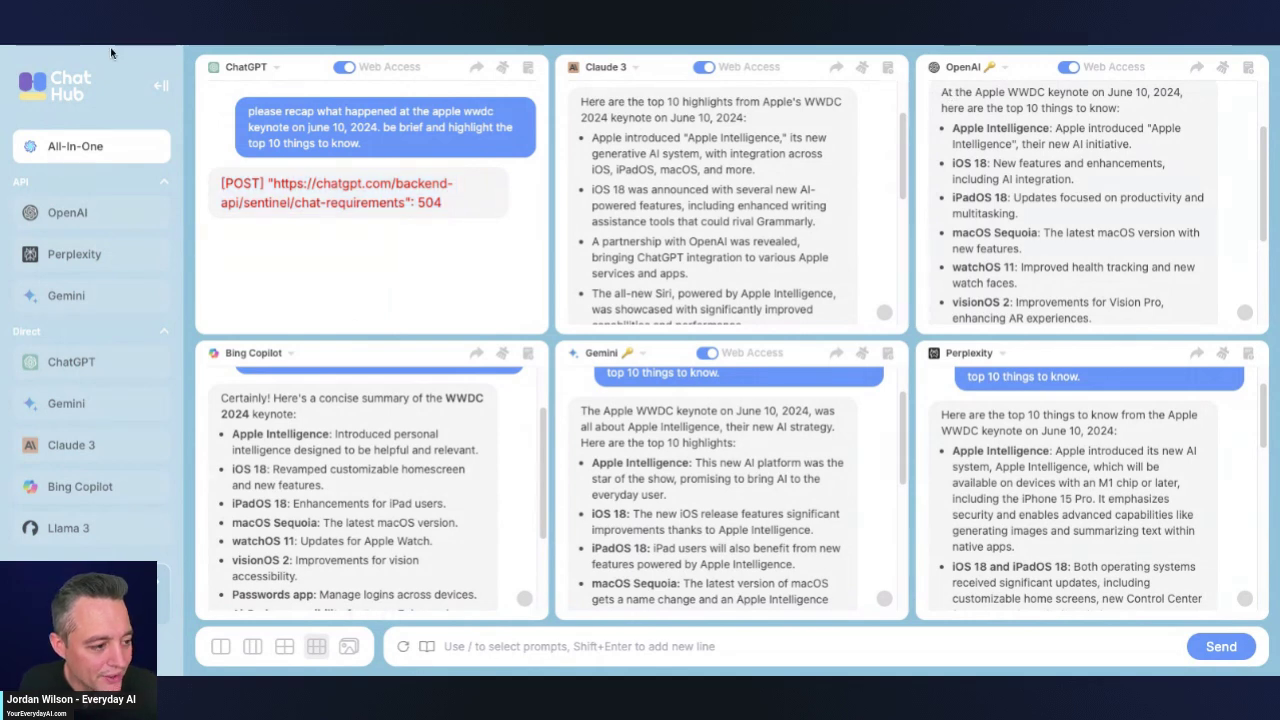
key(F5)
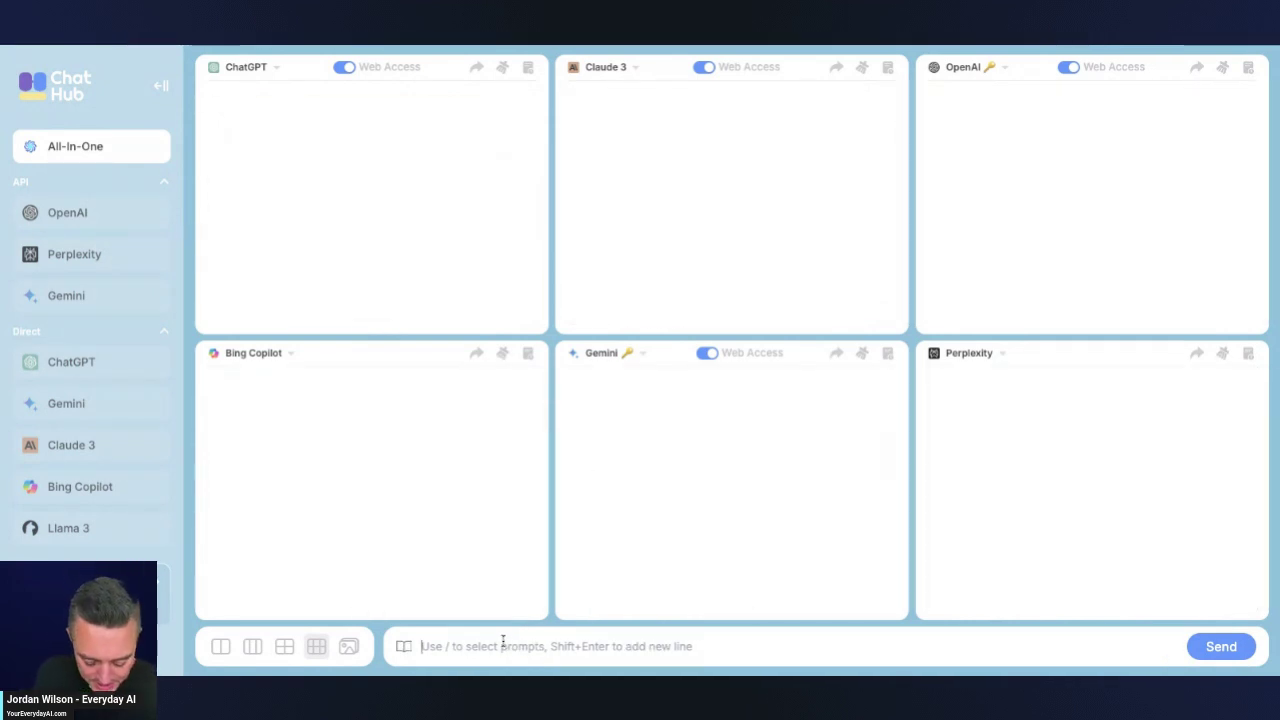
text(pleaes find me a list of the to)
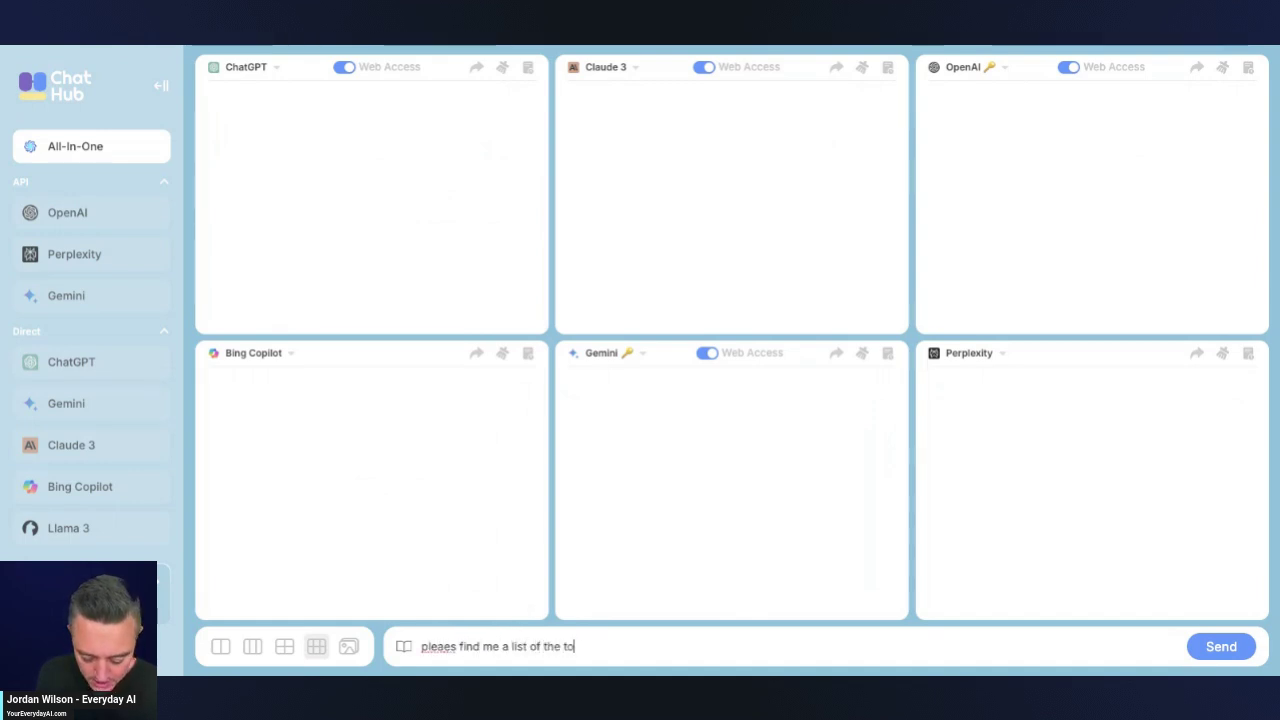
text(p 10 free resources to learn generative)
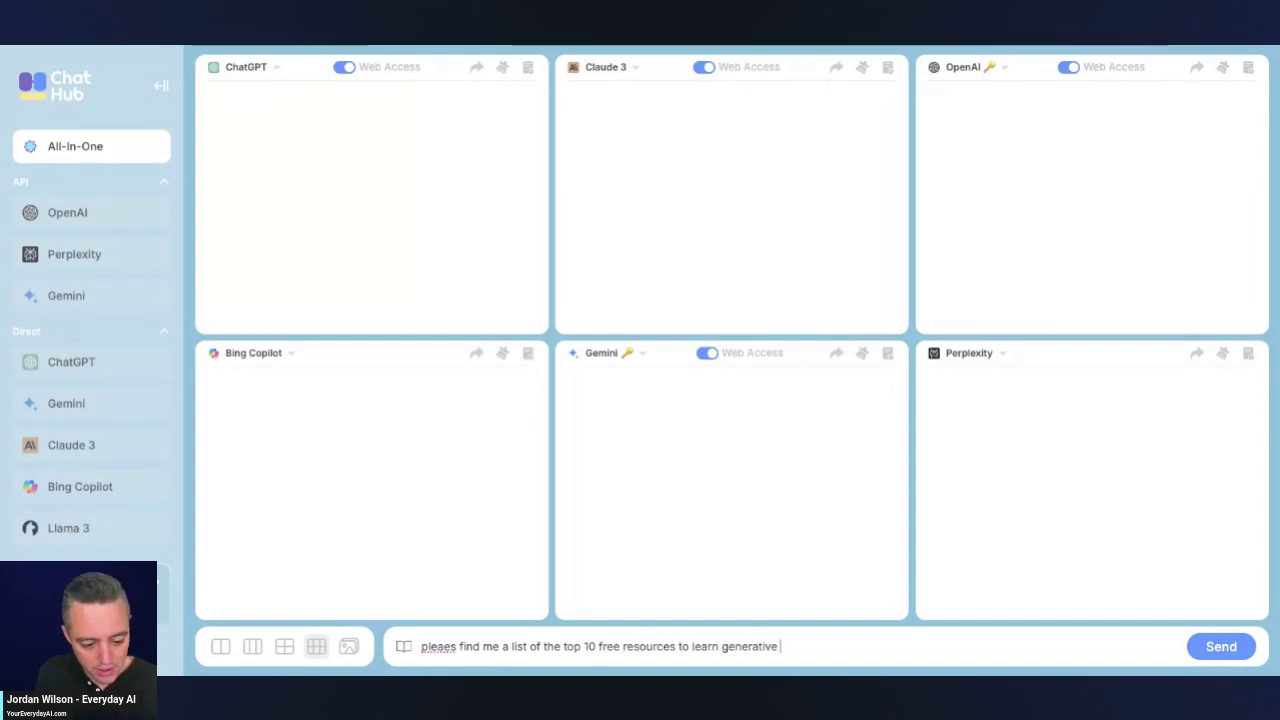
text(.)
key(ctrl+a)
key(Return)
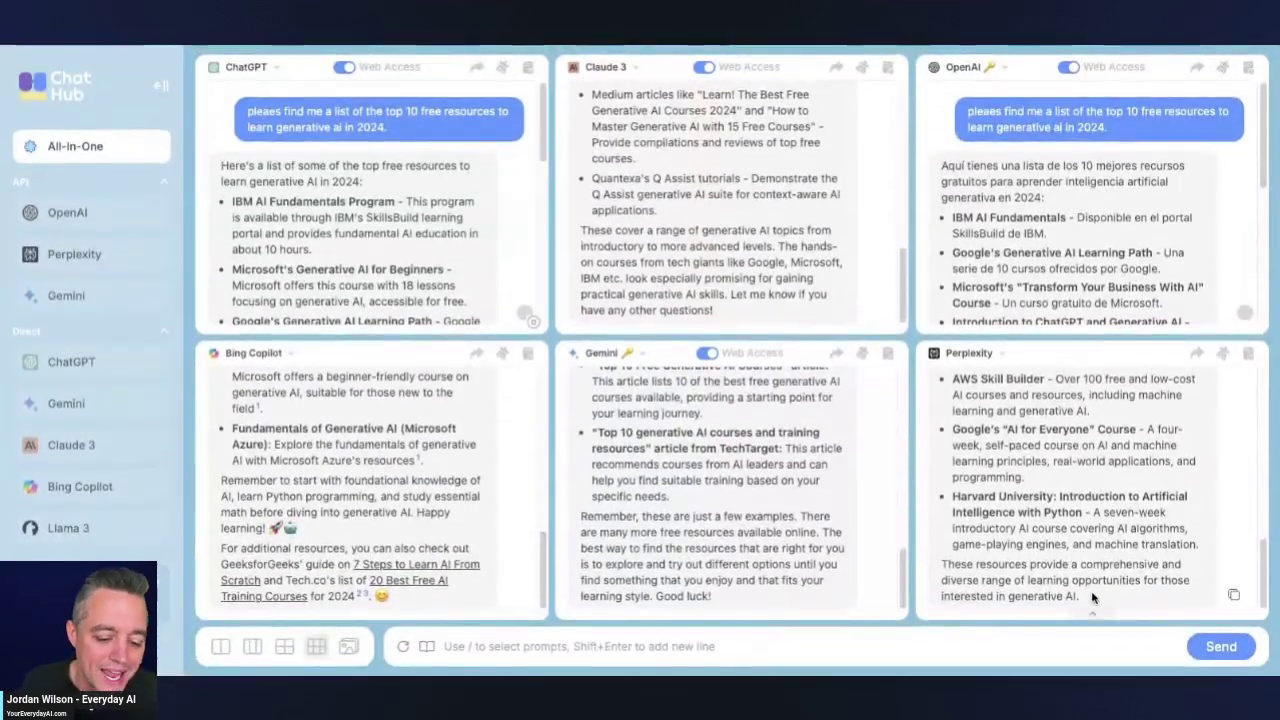
- Select all six answers' text, switch to the two-panel ChatGPT/Gemini layout, and clear ChatGPT's conversation
drag(1097, 596, 100, 640)
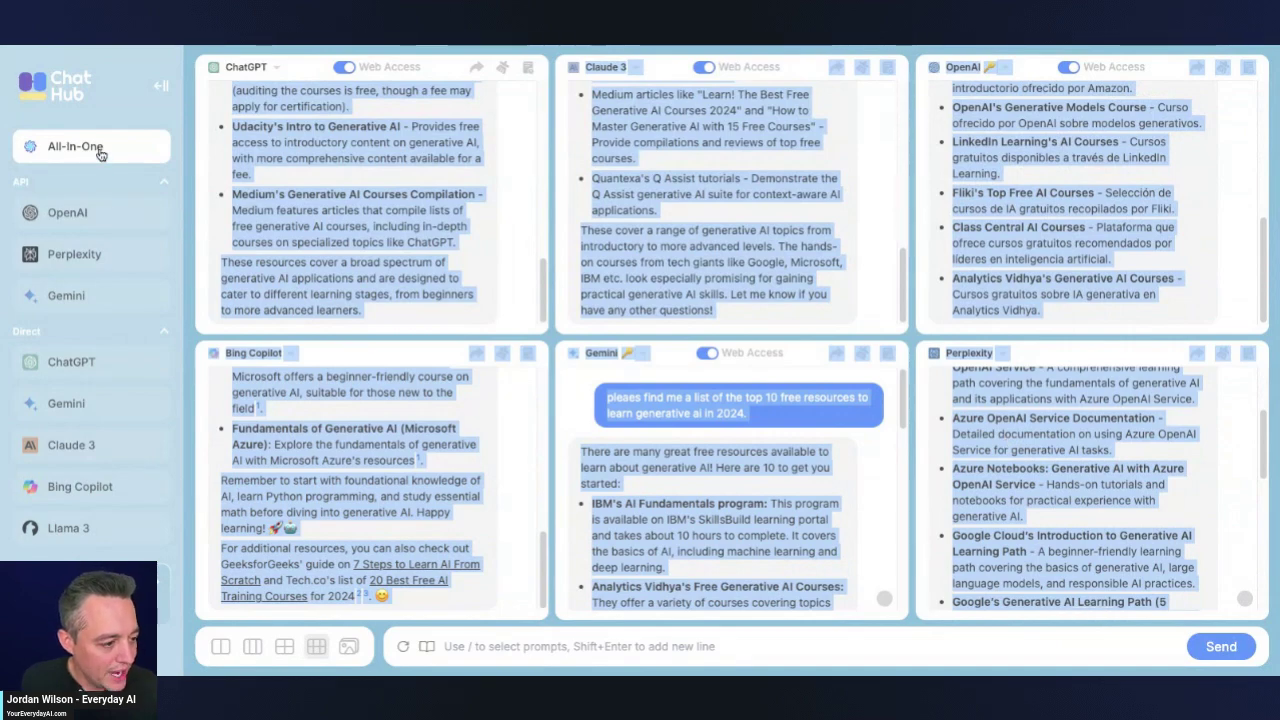
click(221, 648)
scroll(470, 300, up, 6)
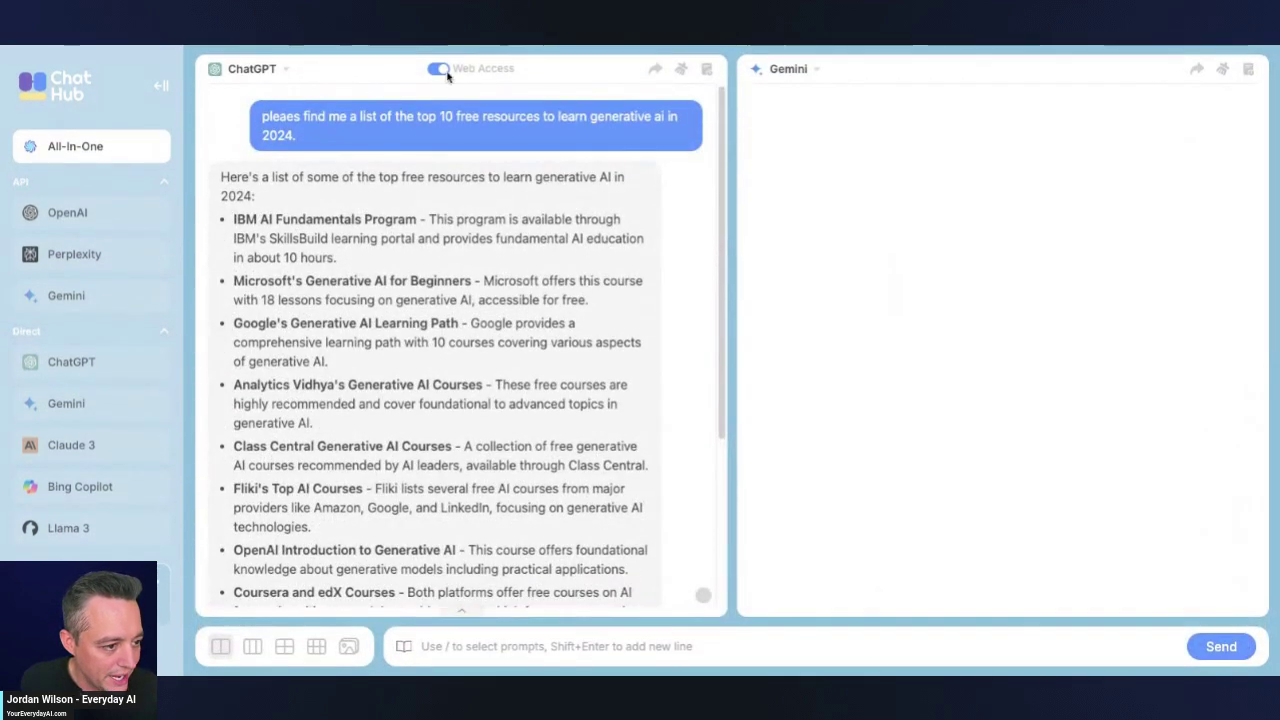
click(681, 68)
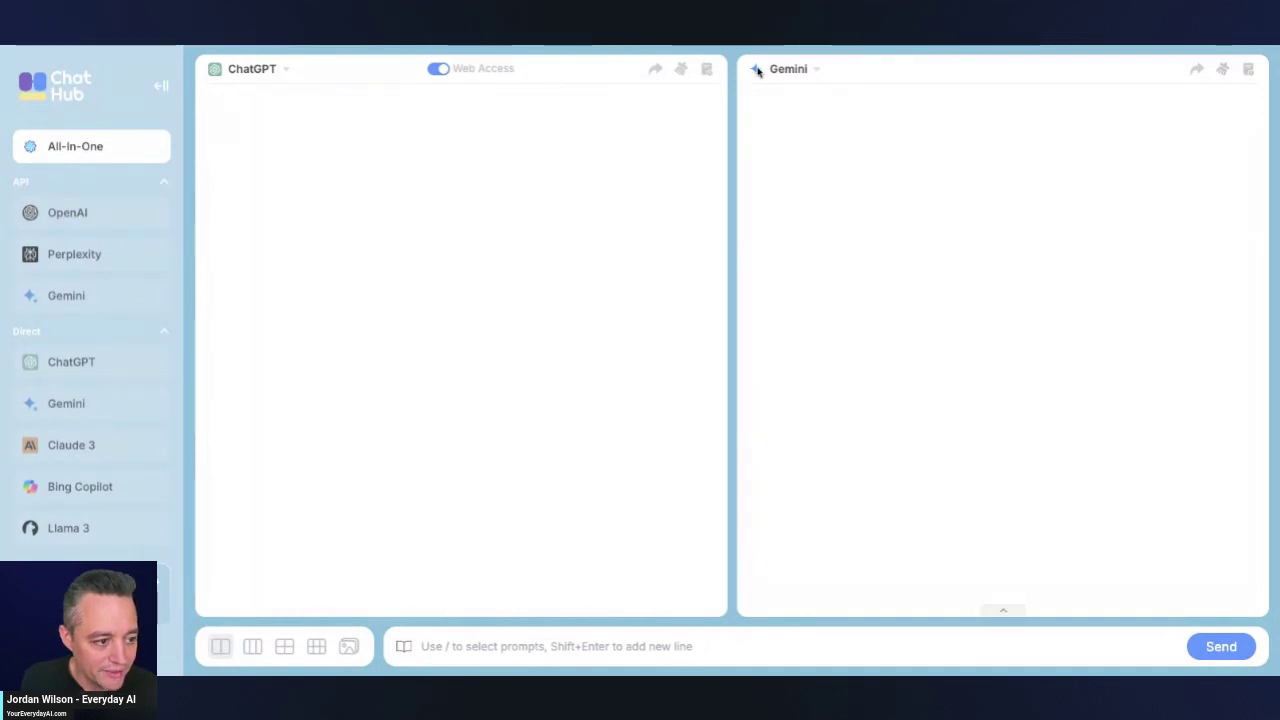
- Send 'please prioritize a top 10 list based on the amount of times it was mentioned:' with the pasted answers
click(539, 645)
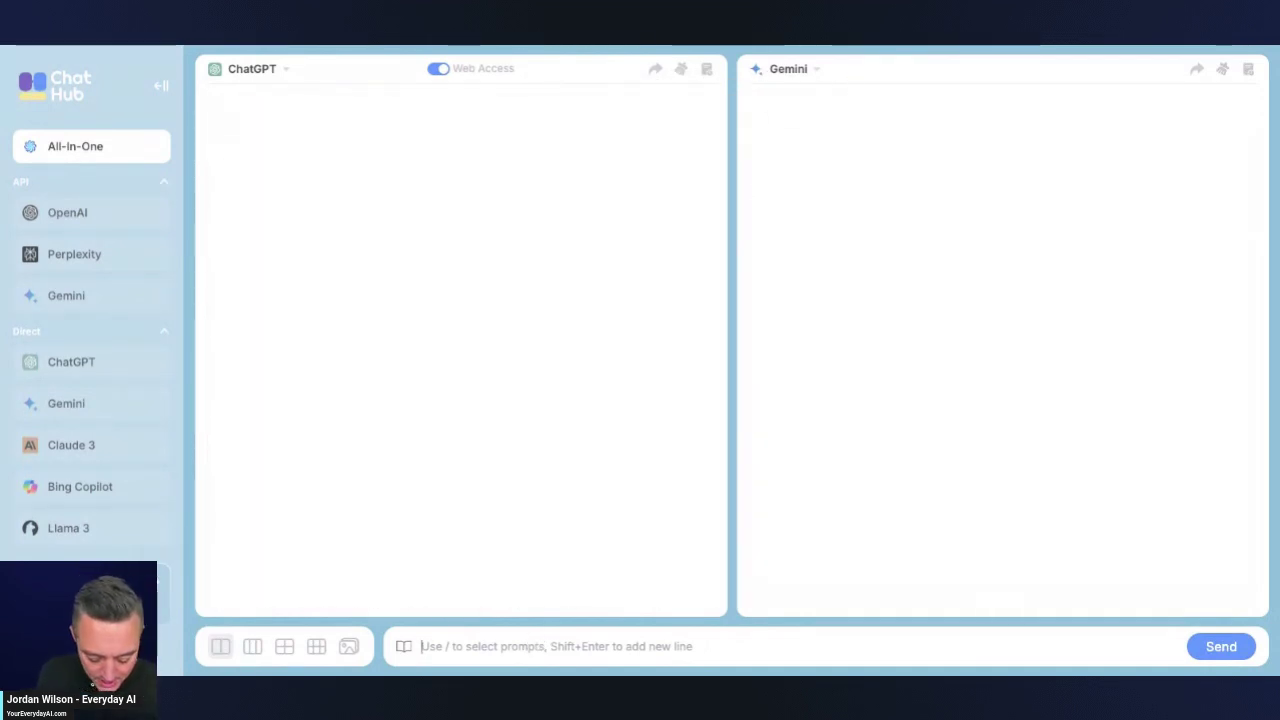
text(pleas)
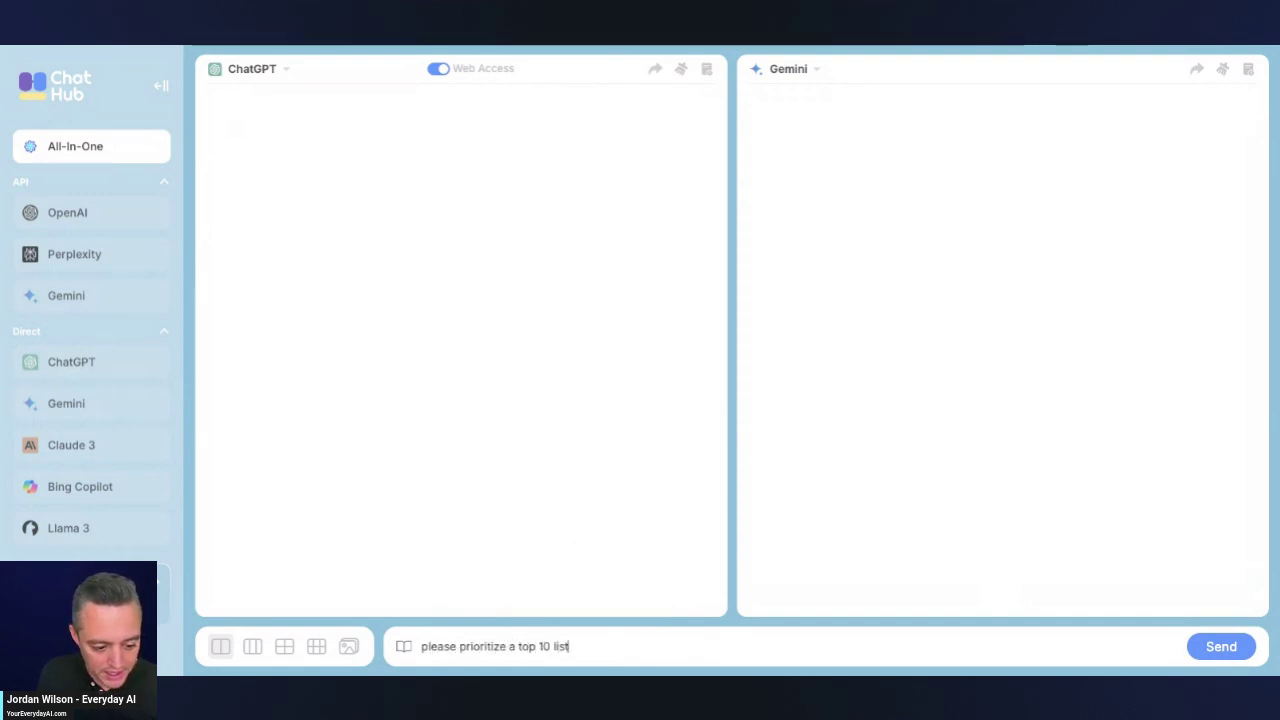
text(e prioritize a top 10 list based on the amount of times it was mentio)
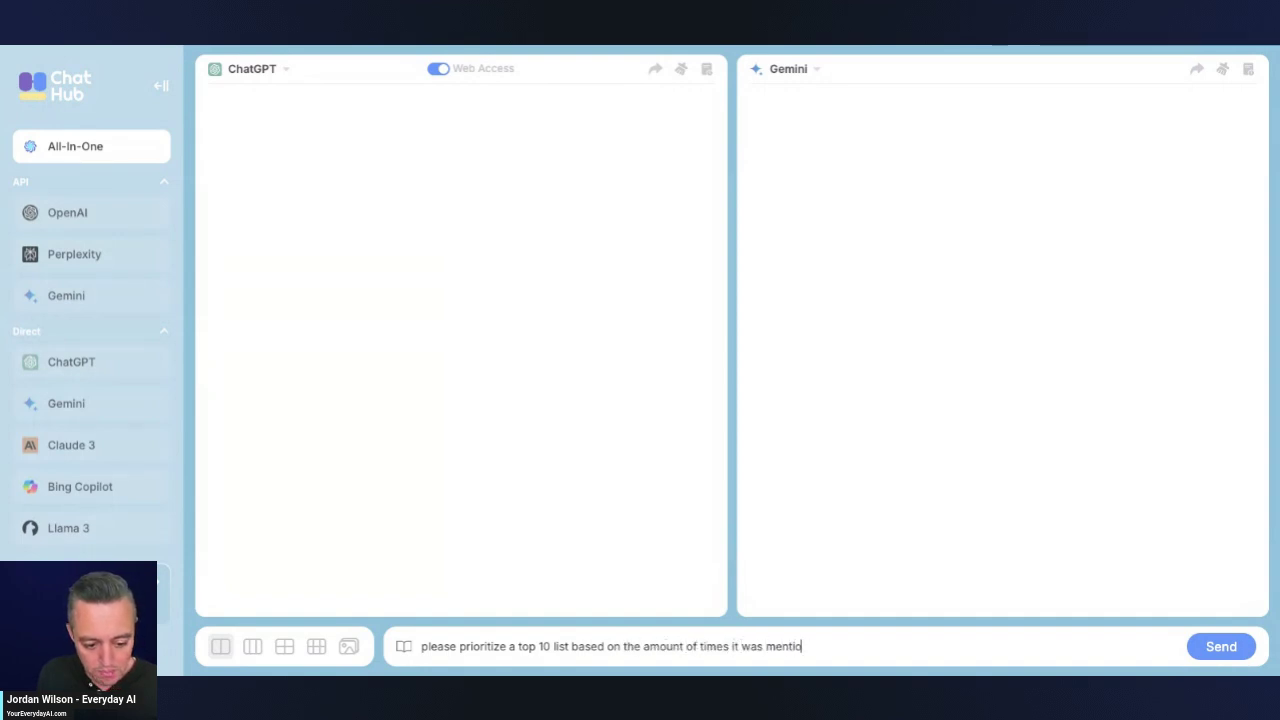
text(ned:)
key(shift+Return)
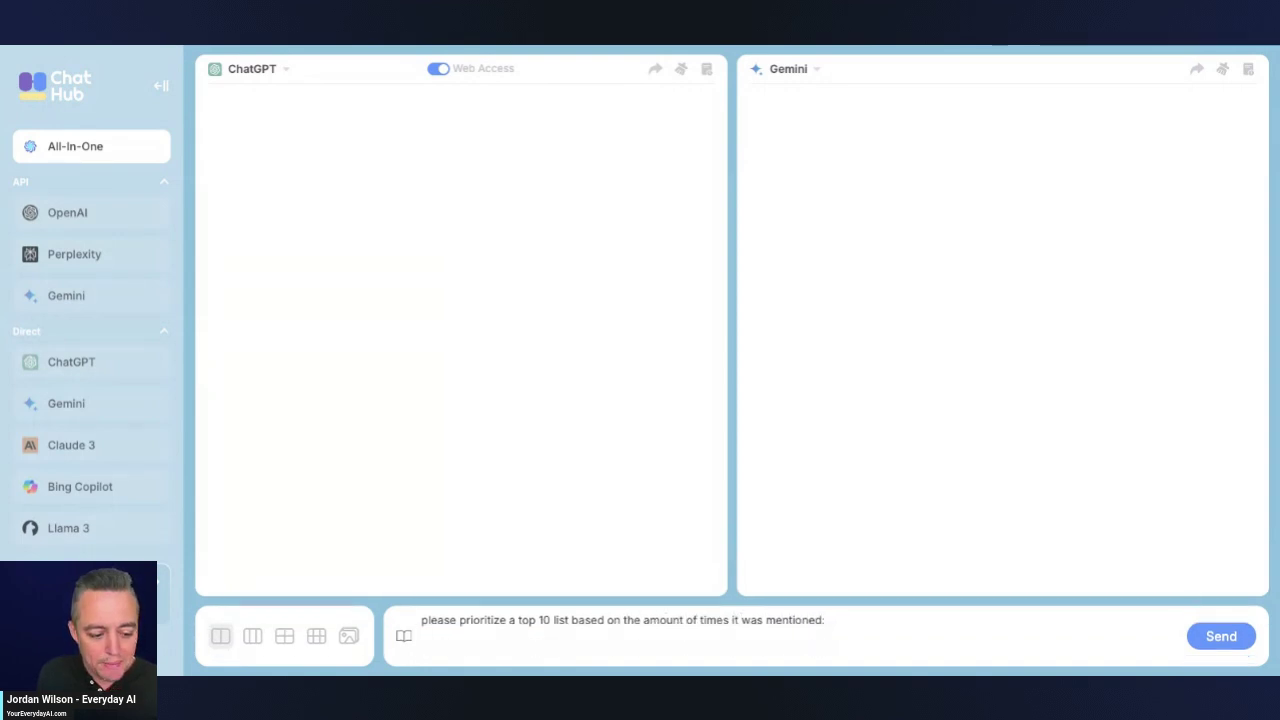
key(ctrl+v)
key(Return)
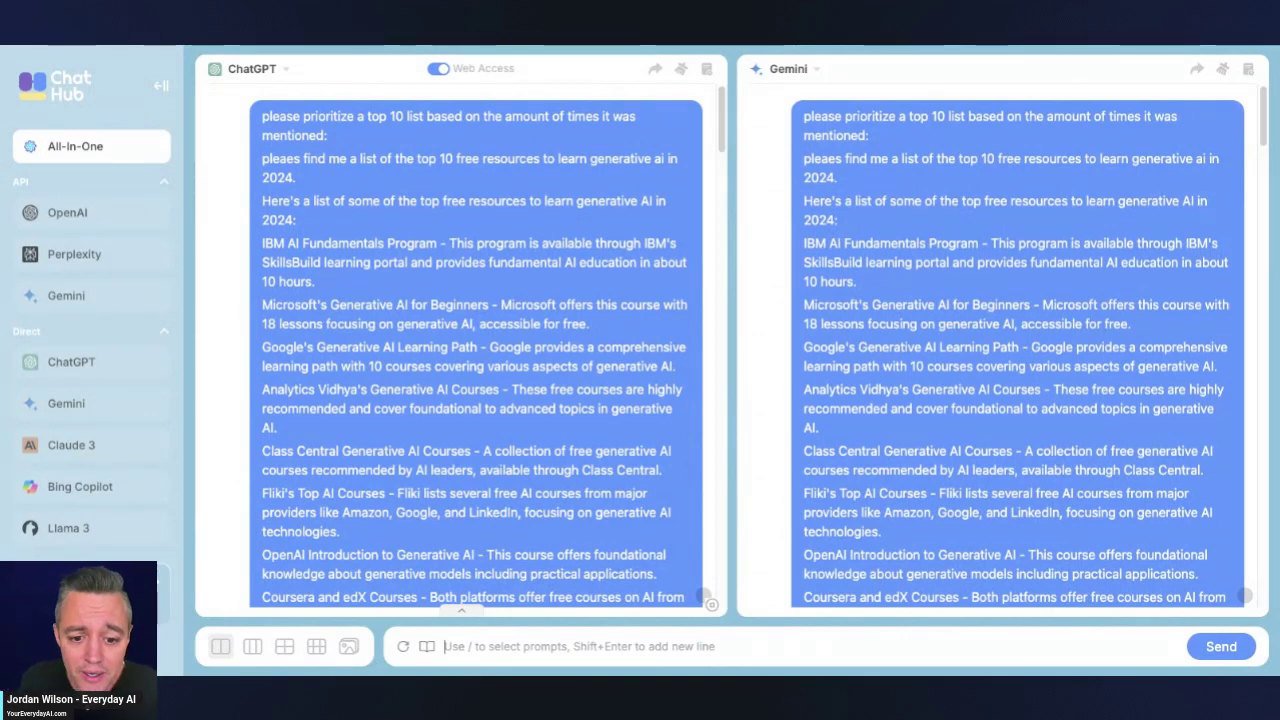
- Scroll both panes down to ChatGPT's ranked list and Gemini's table of mention counts
scroll(700, 300, down, 10)
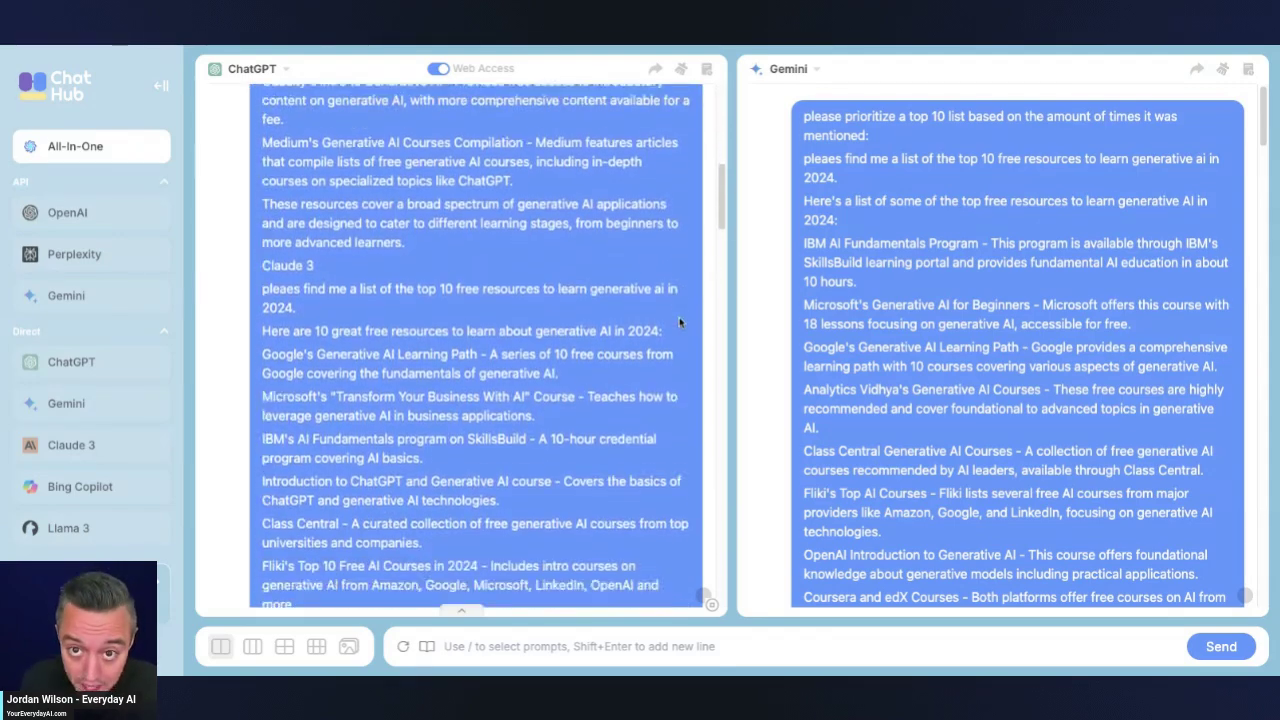
scroll(679, 322, down, 1)
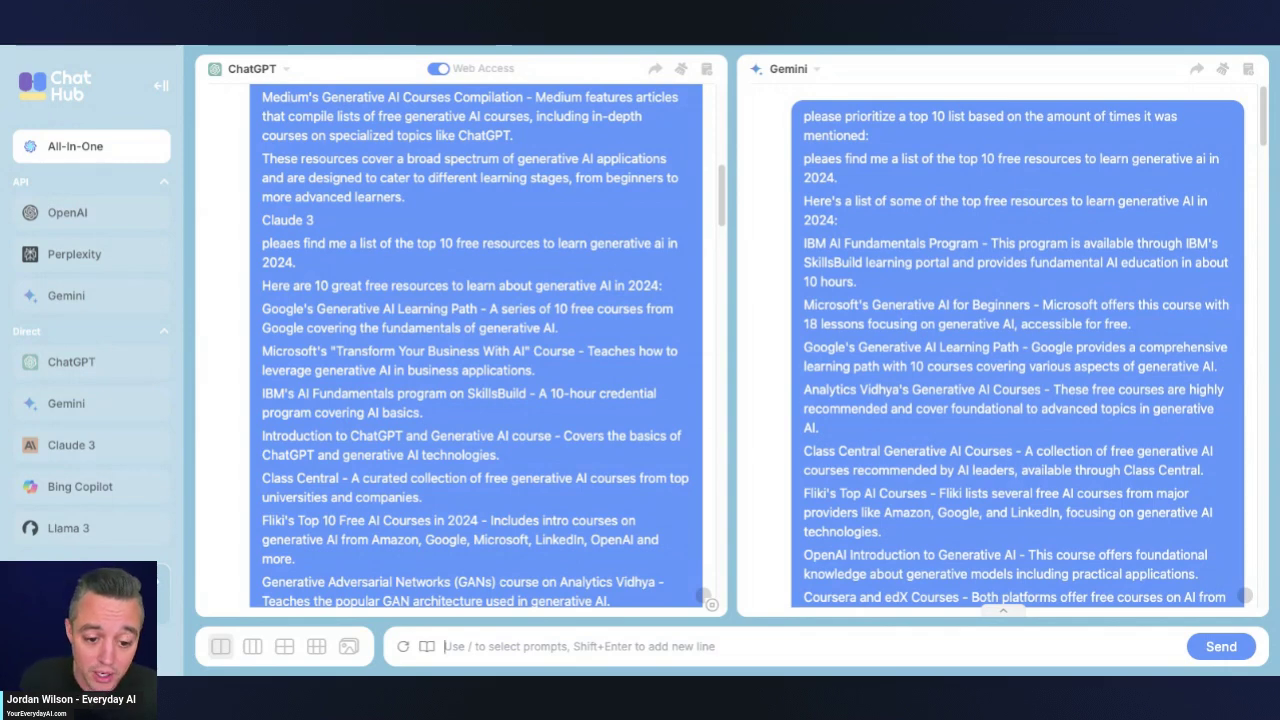
scroll(1017, 350, down, 1)
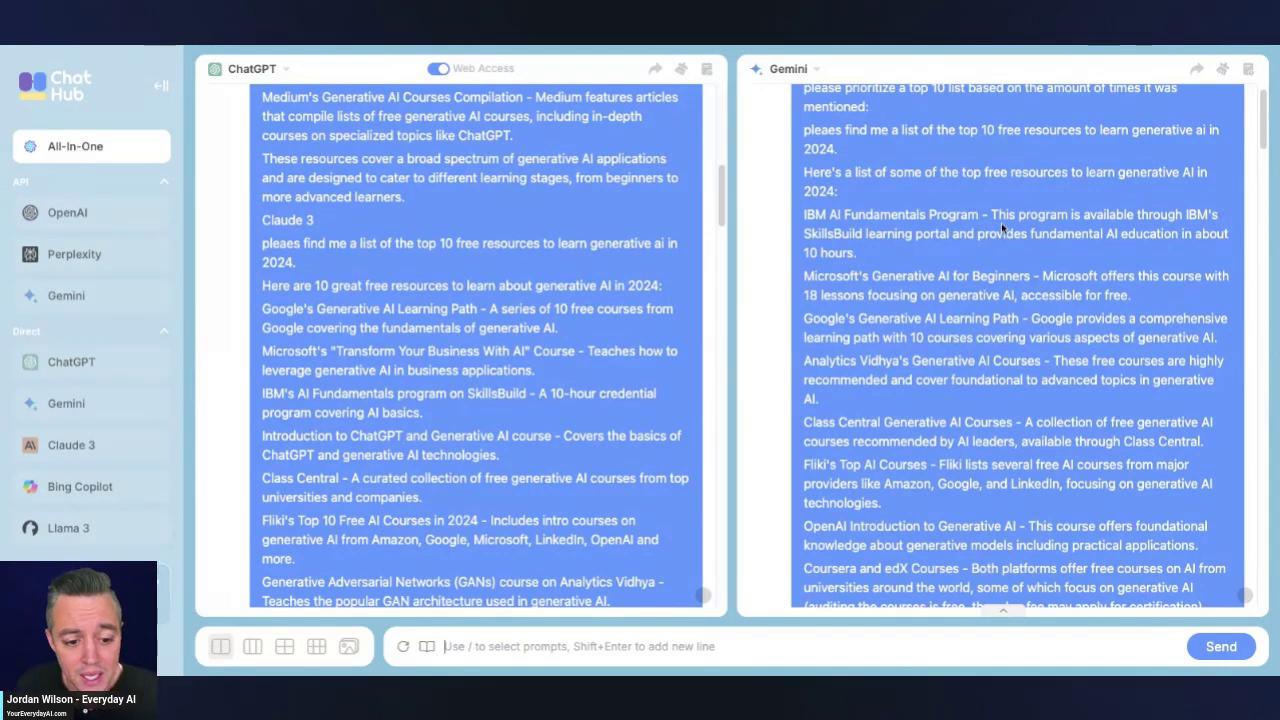
scroll(1001, 222, down, 15)
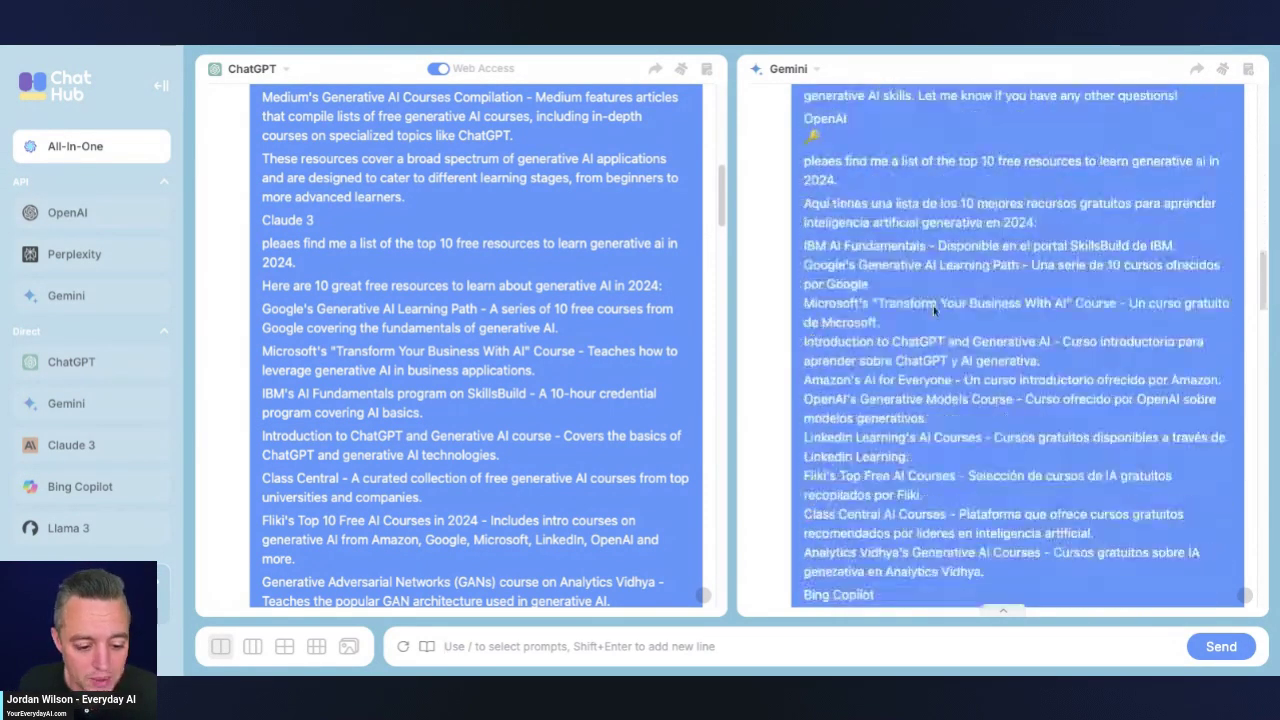
scroll(933, 305, down, 15)
scroll(460, 400, down, 10)
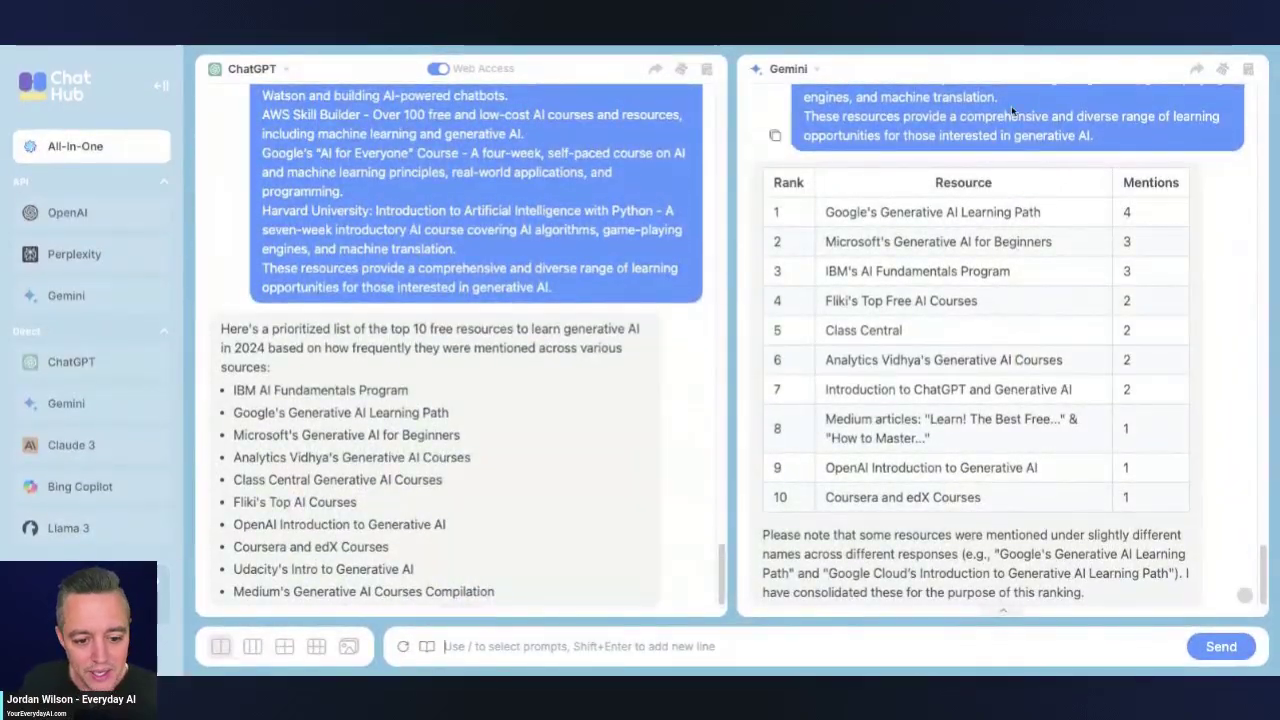
- Highlight ranks 1–7 of Gemini's Rank/Resource/Mentions table, led by Google's Generative AI Learning Path
drag(776, 184, 1057, 312)
click(1170, 393)
drag(1182, 393, 820, 222)
scroll(776, 205, up, 1)
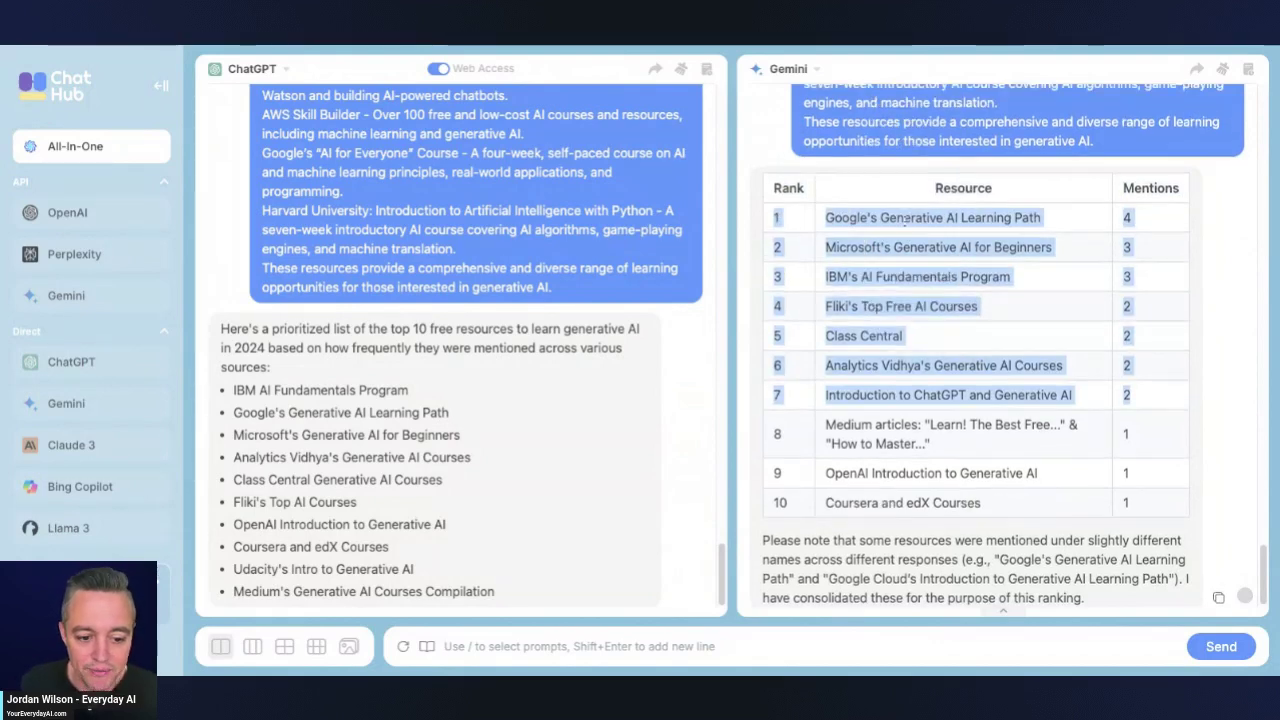
click(1145, 222)
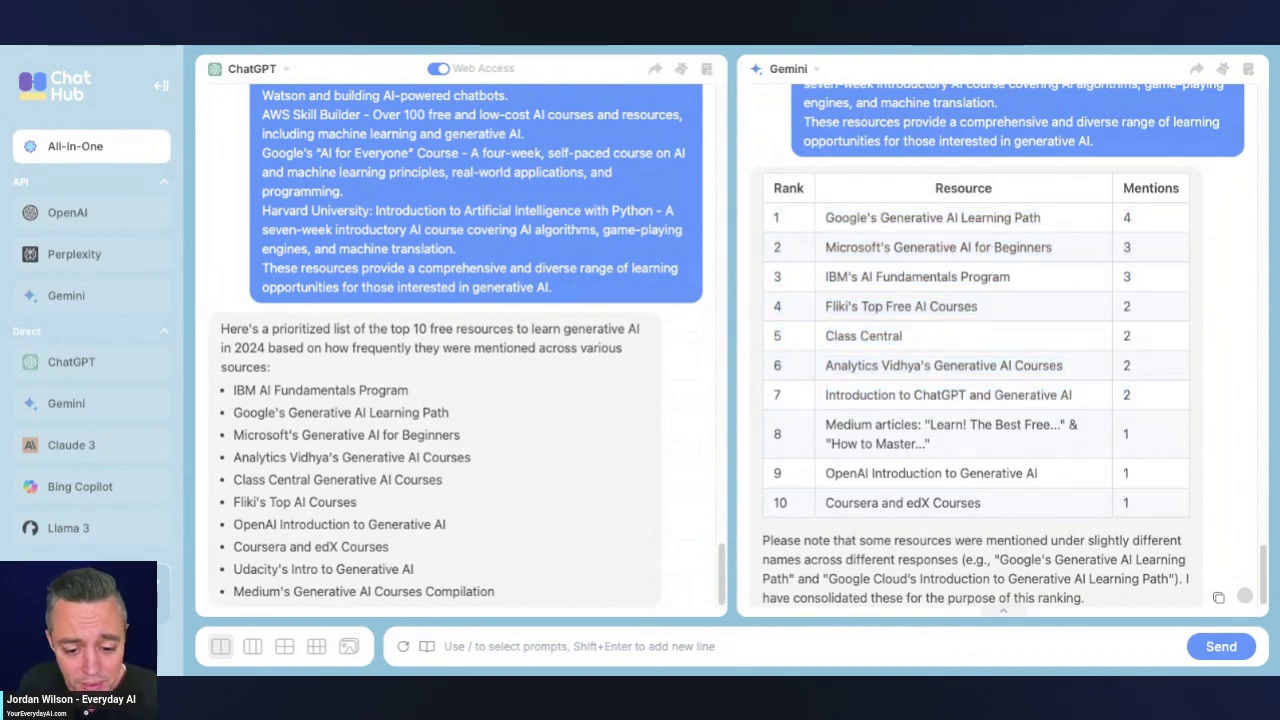
drag(1148, 401, 776, 213)
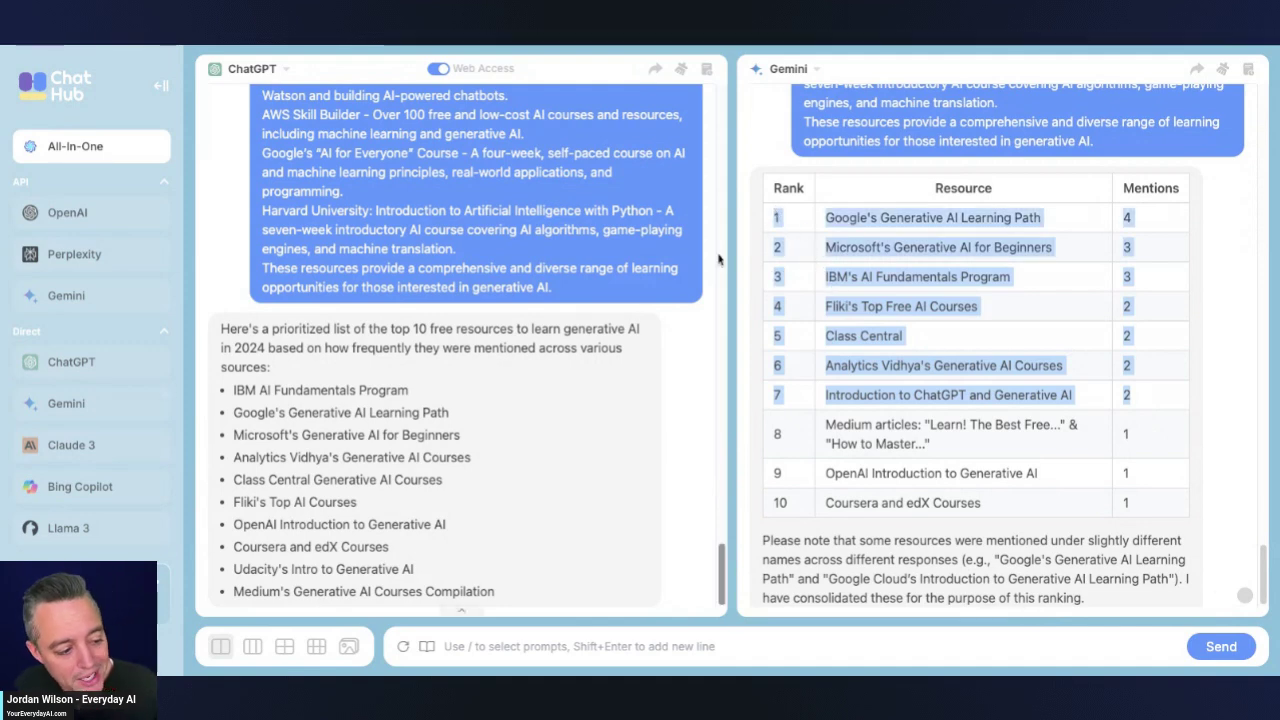